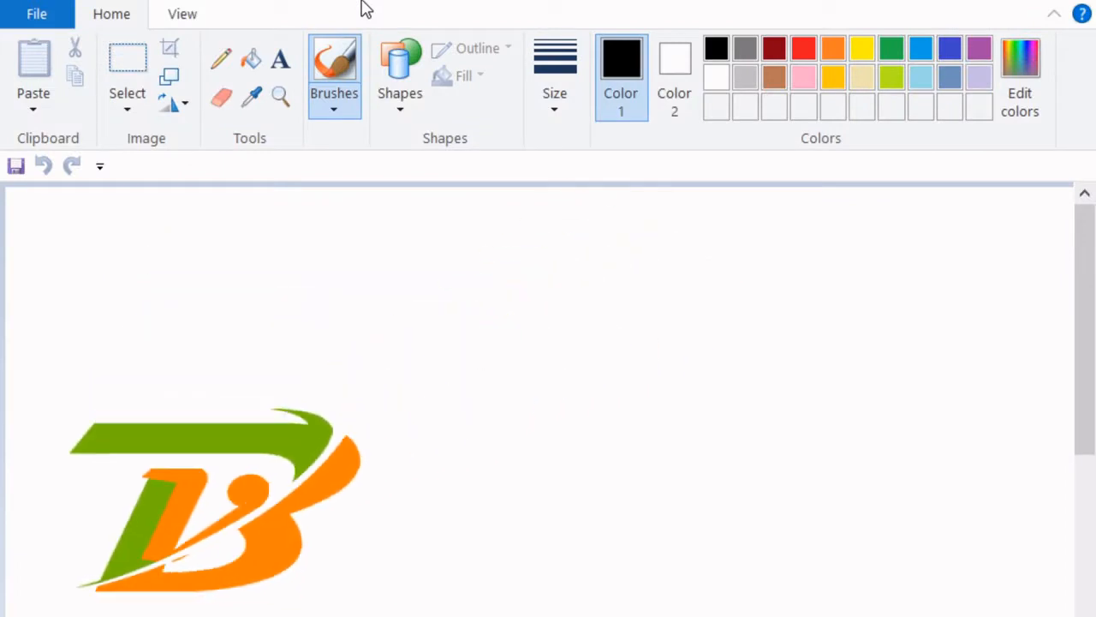
Step: Collapse the ribbon so that only its tab names show
right_click(364, 7)
left_click(379, 22)
right_click(381, 19)
left_click(403, 62)
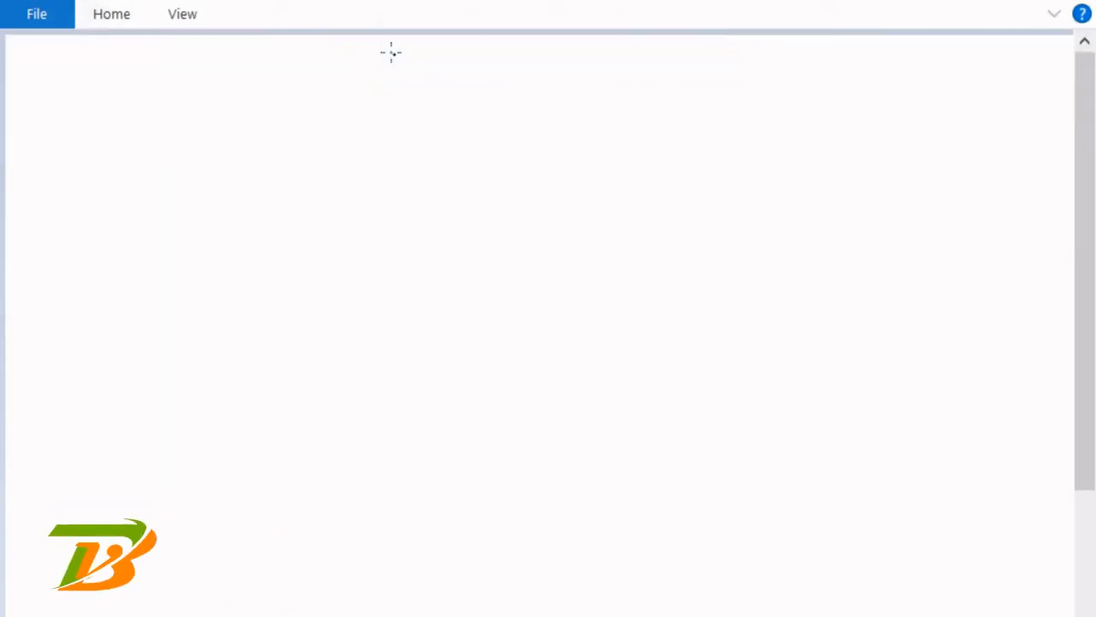
Step: Choose the Curve shape and set its line thickness
left_click(113, 15)
left_click(388, 107)
left_click(518, 135)
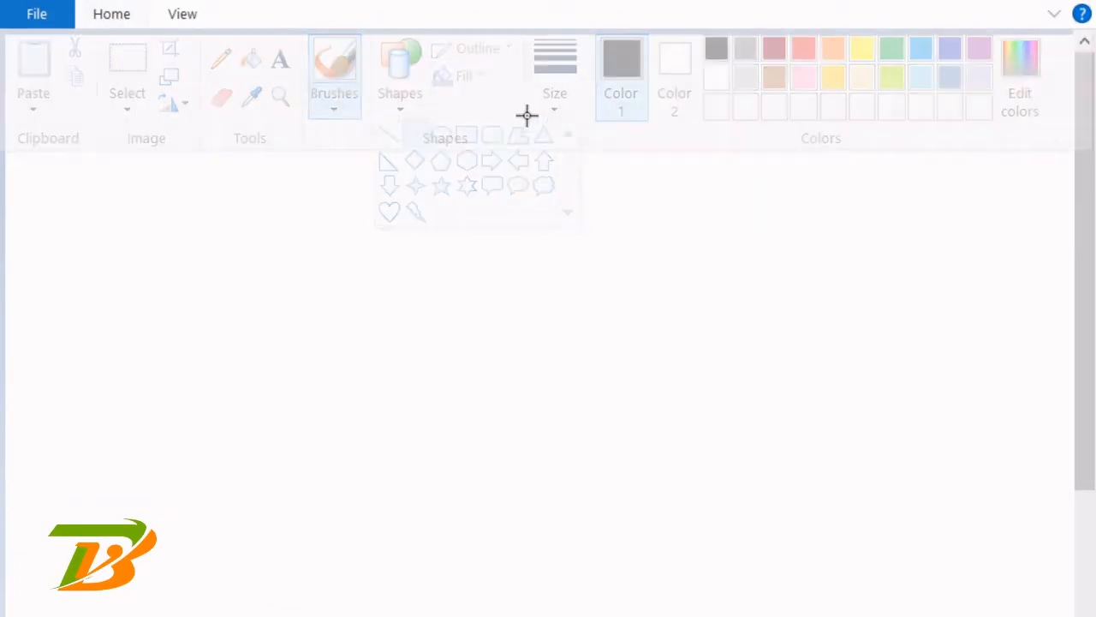
left_click(125, 15)
left_click(555, 101)
left_click(572, 156)
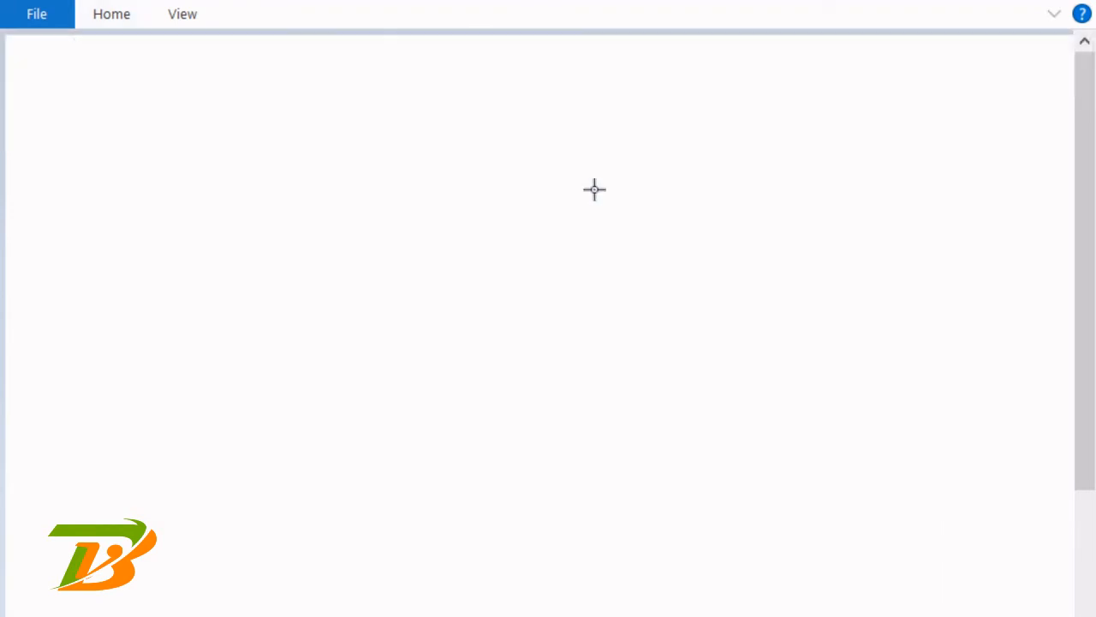
Step: Fill the entire canvas with black using Color 1
left_click(117, 14)
left_click(108, 19)
left_click(251, 60)
left_click(397, 262)
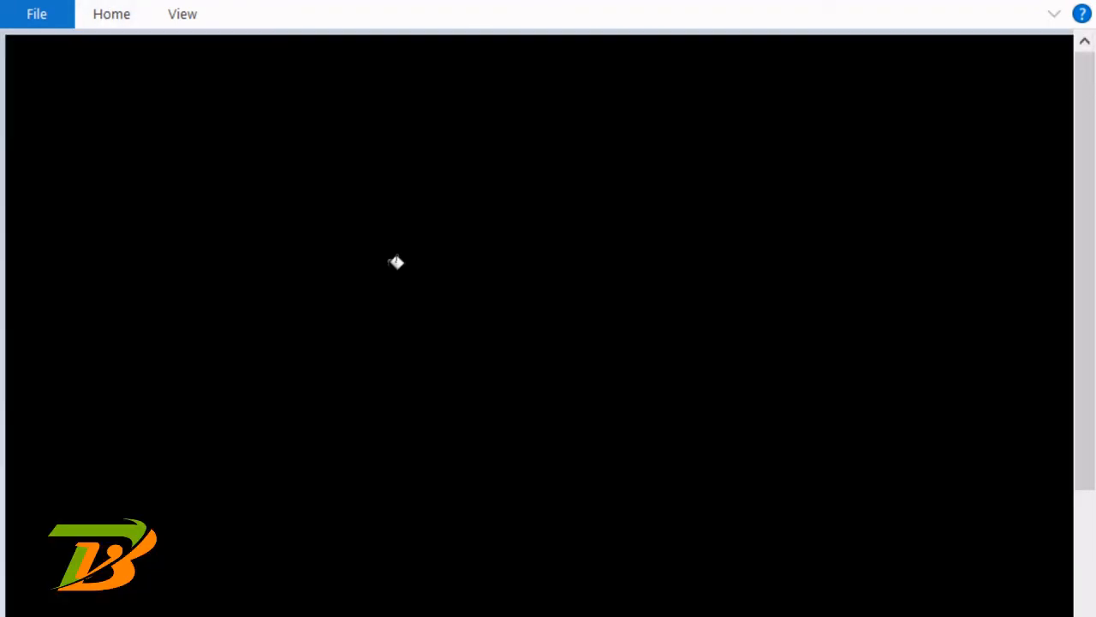
Step: Set Color 1 to a very pale blue, red 232, green 247, blue 251, by lightening light turquoise
left_click(125, 17)
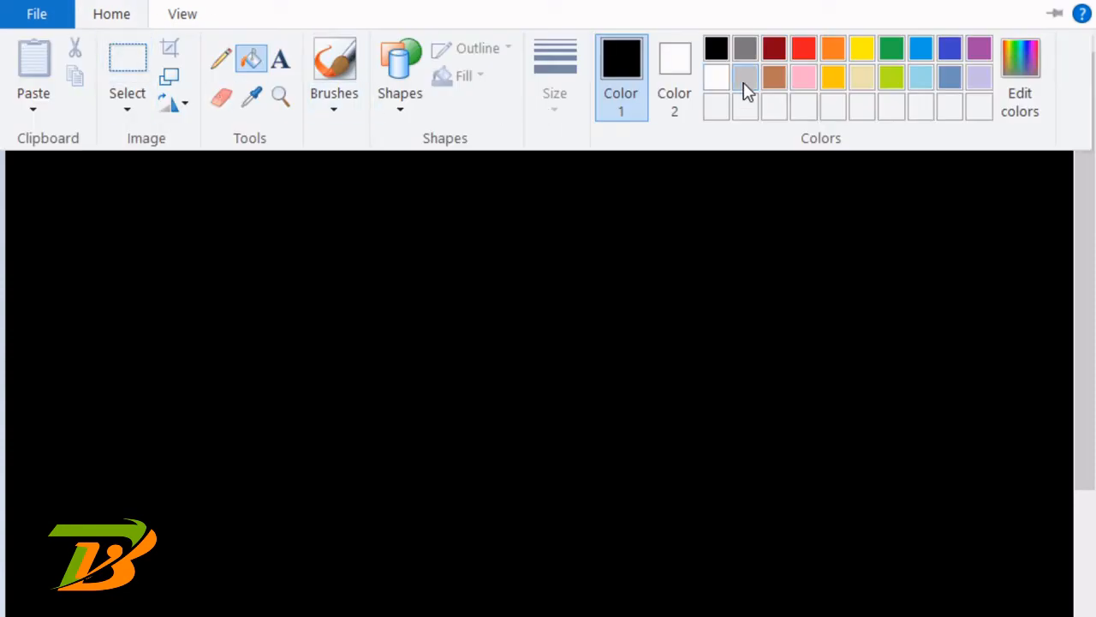
left_click(922, 76)
left_click(109, 19)
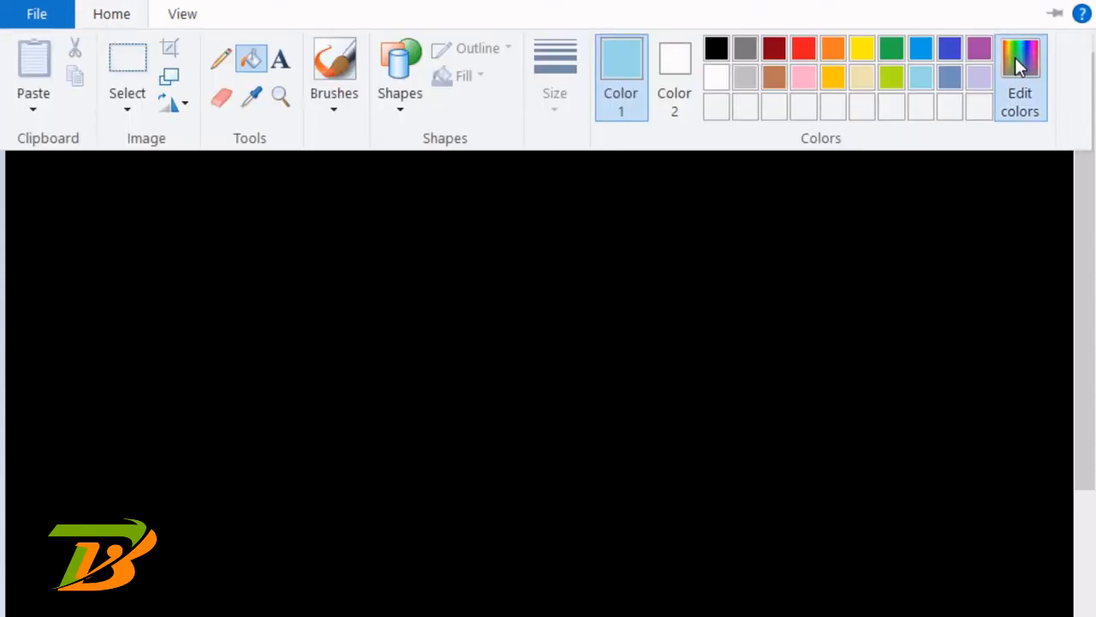
left_click(1016, 60)
left_click_drag(853, 241, 854, 201)
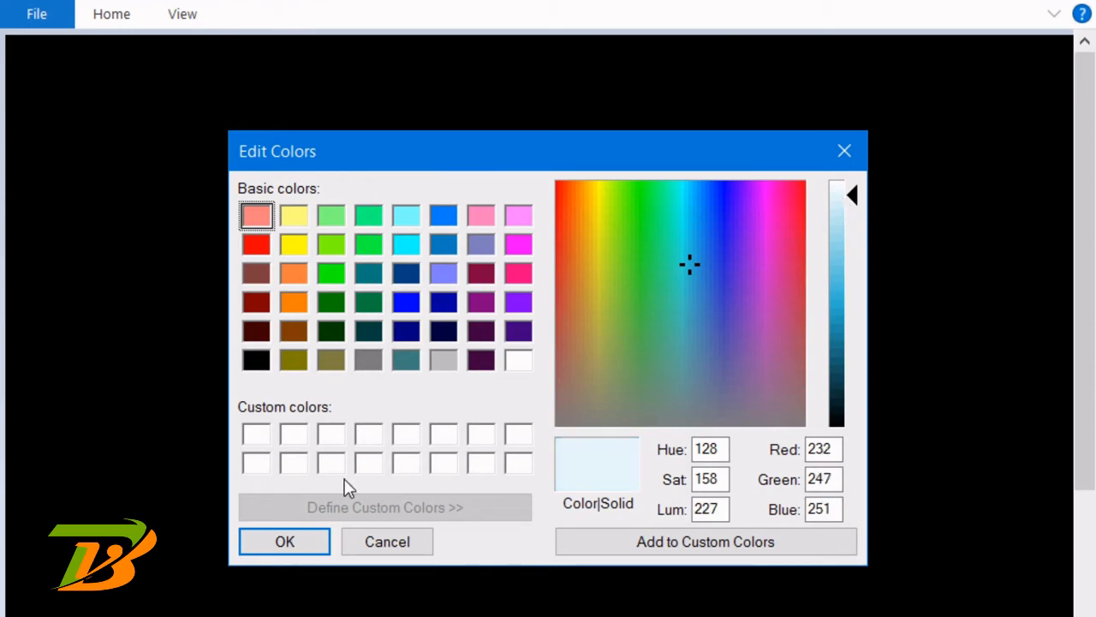
left_click(279, 546)
Step: Draw two closely spaced, slightly bowed vertical curves below the middle of the canvas to form a thin stem
left_click(107, 19)
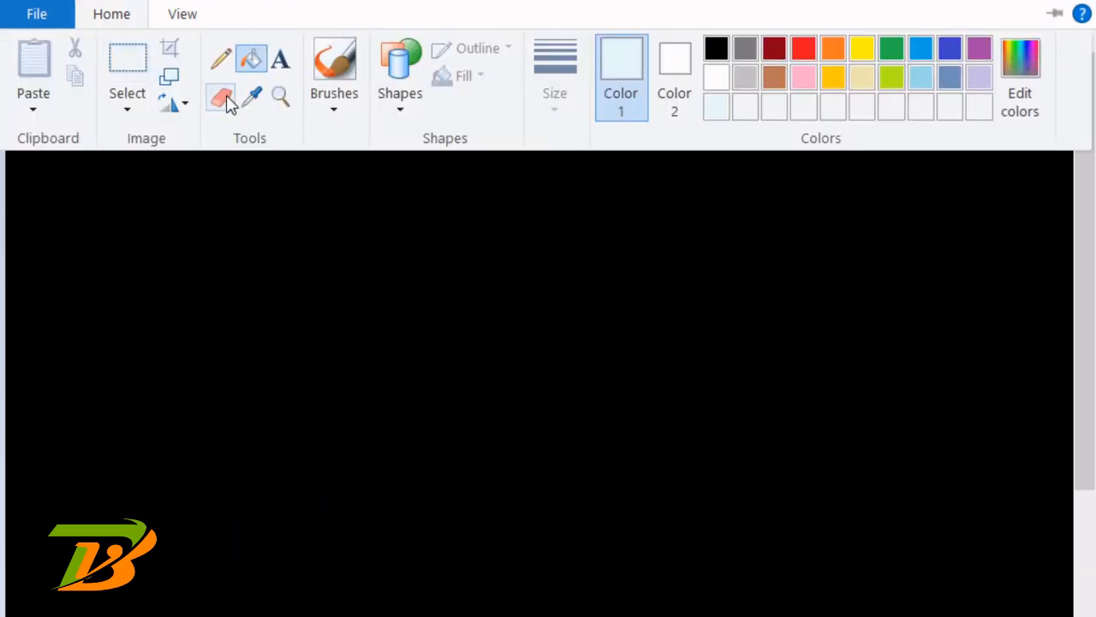
left_click(399, 120)
left_click(411, 139)
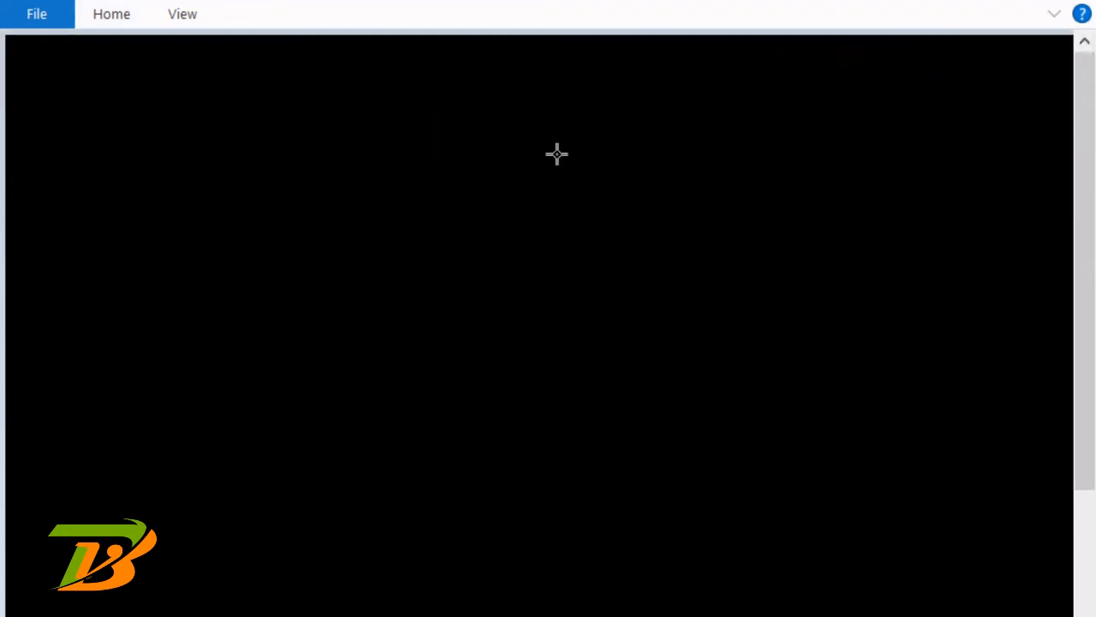
left_click_drag(595, 386, 596, 485)
left_click_drag(596, 439, 600, 439)
left_click(625, 438)
left_click_drag(598, 387, 598, 489)
left_click_drag(598, 439, 604, 437)
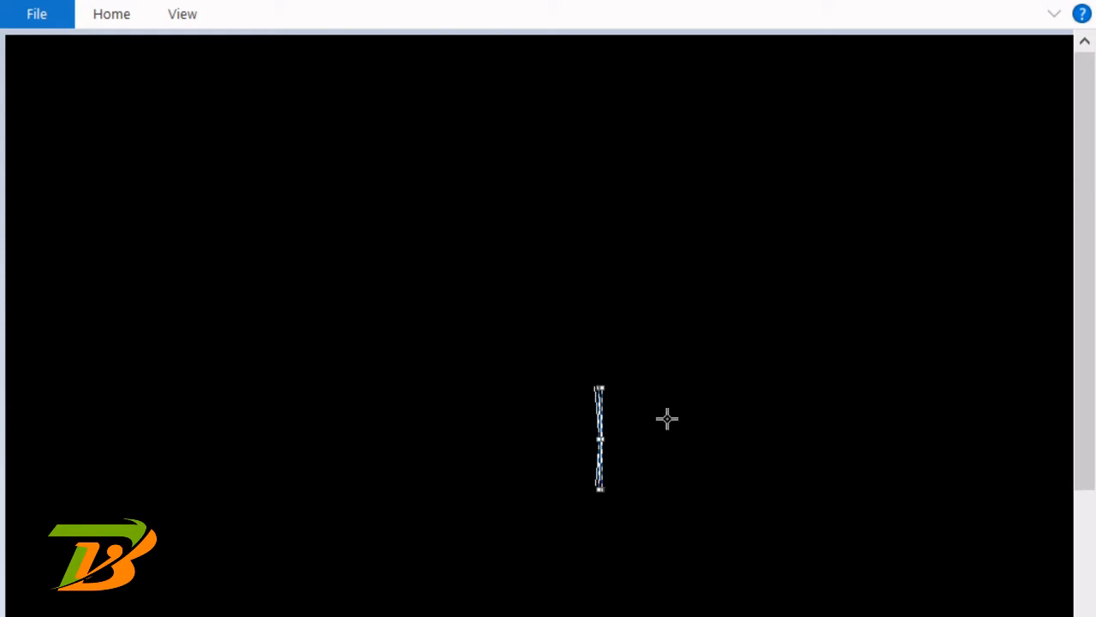
left_click(741, 392)
Step: Draw a bowl-like crescent left of the stem from a shallow upper curve, a deeper lower curve and a notched left tip
mouse_move(493, 360)
left_mouse_down()
mouse_move(577, 385)
mouse_move(518, 387)
left_mouse_up()
left_click(524, 389)
left_click(509, 433)
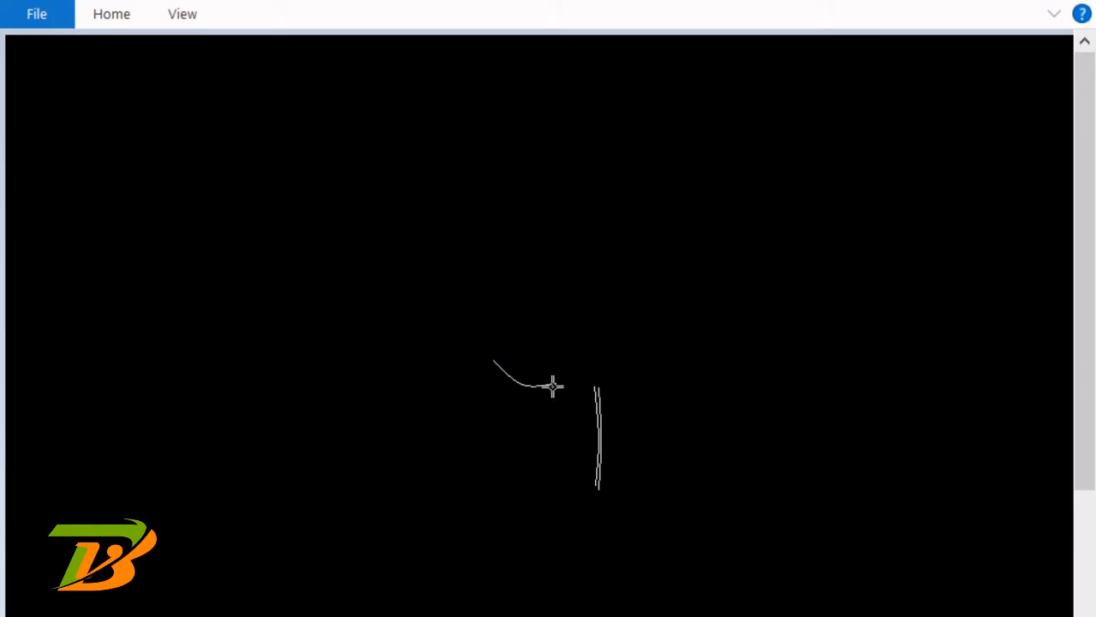
left_click_drag(555, 383, 504, 428)
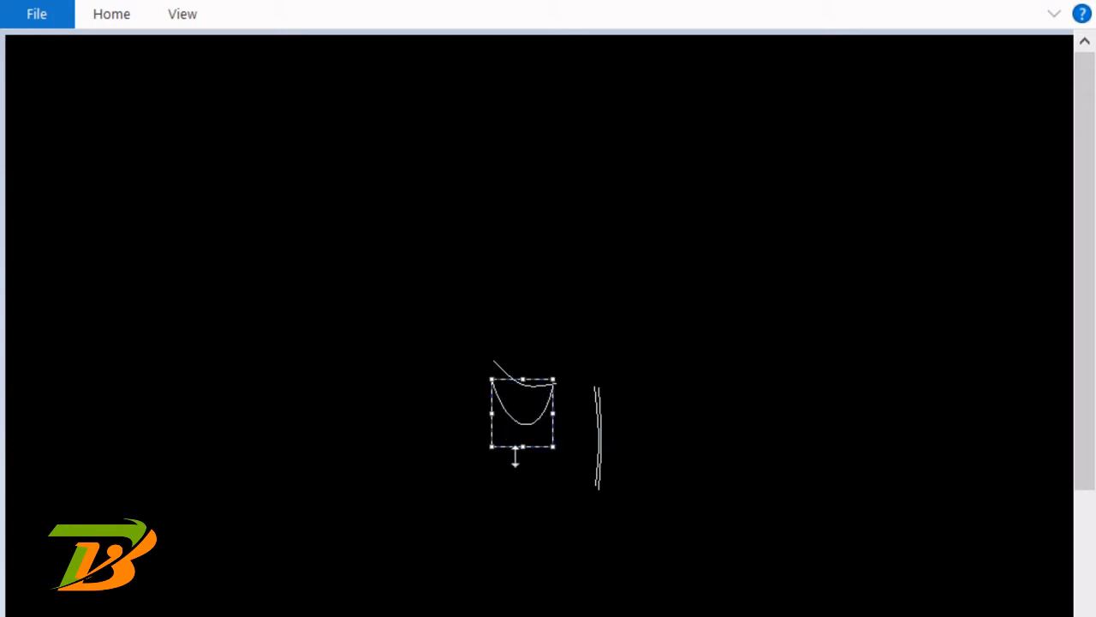
left_click(311, 314)
left_click_drag(494, 361, 505, 381)
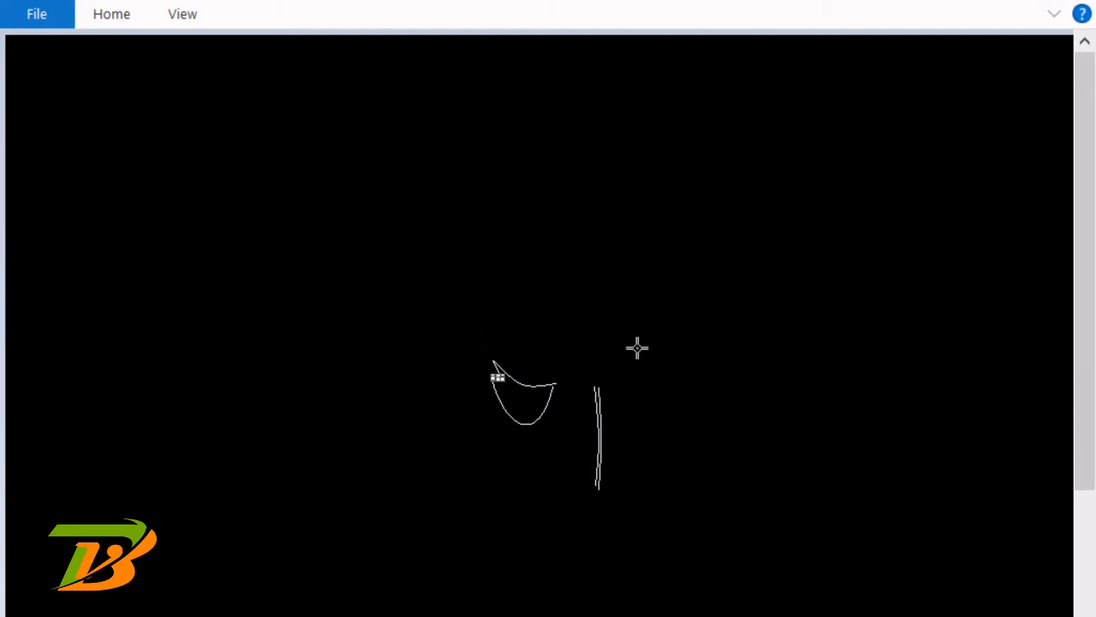
Step: Draw a long outer curve arching down from above the stem, and bend its lower end inward to the stem's top
left_click_drag(625, 322, 629, 226)
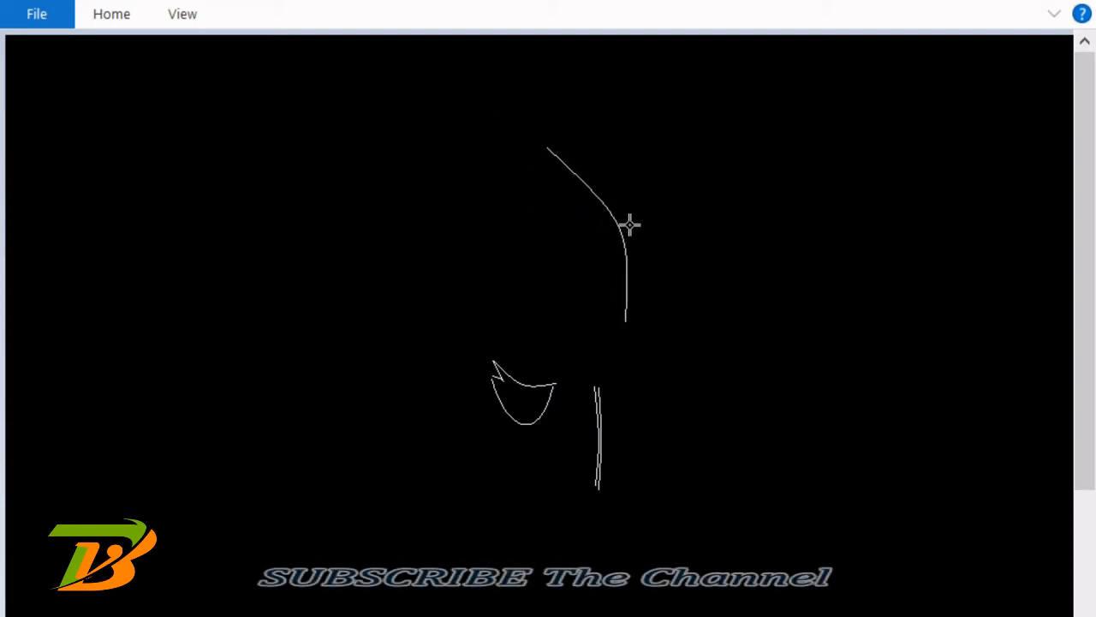
left_click(629, 227)
left_click_drag(626, 323, 634, 369)
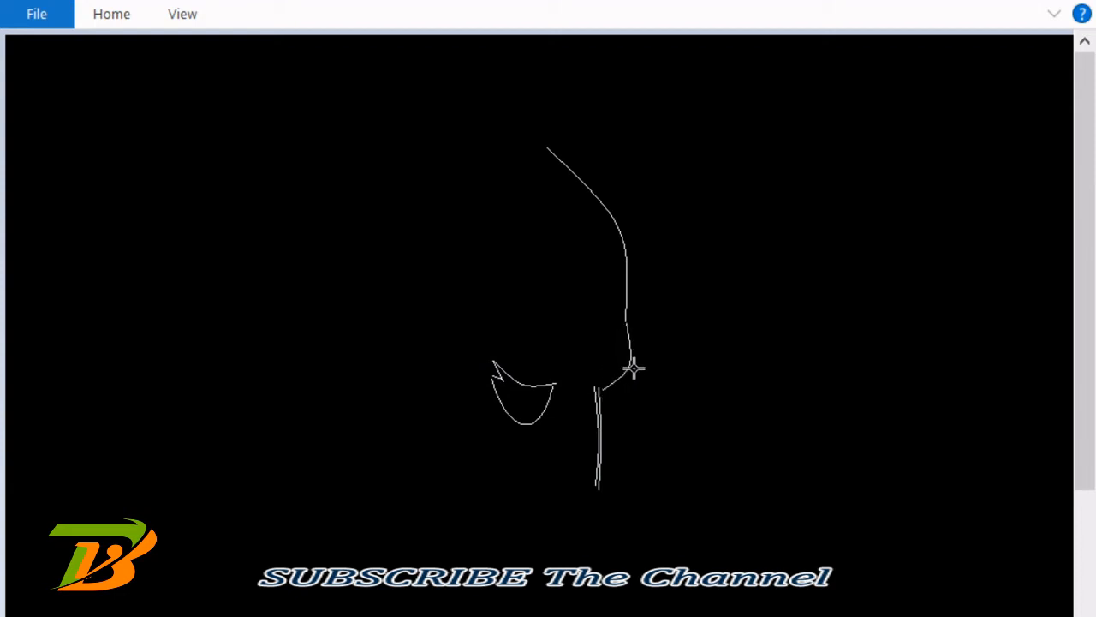
left_click(635, 365)
left_click(702, 294)
Step: Draw a narrow upright spike from two curves at the upper end of the long outer curve
left_click_drag(541, 109, 548, 150)
left_click(551, 138)
left_click(610, 129)
left_click_drag(541, 110, 543, 145)
left_click(580, 147)
key("ctrl+z")
left_click_drag(538, 109, 538, 148)
Step: Continue the outer outline up and left from the spike with a curve and a short steep line
left_click_drag(450, 96, 512, 117)
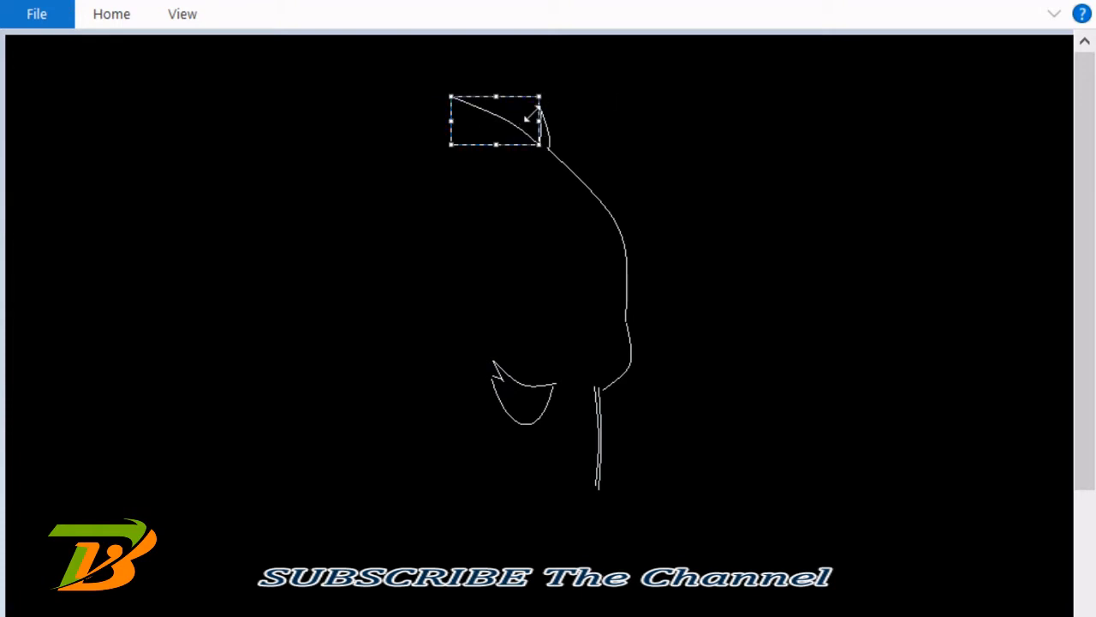
left_click(567, 86)
left_click_drag(442, 48, 452, 99)
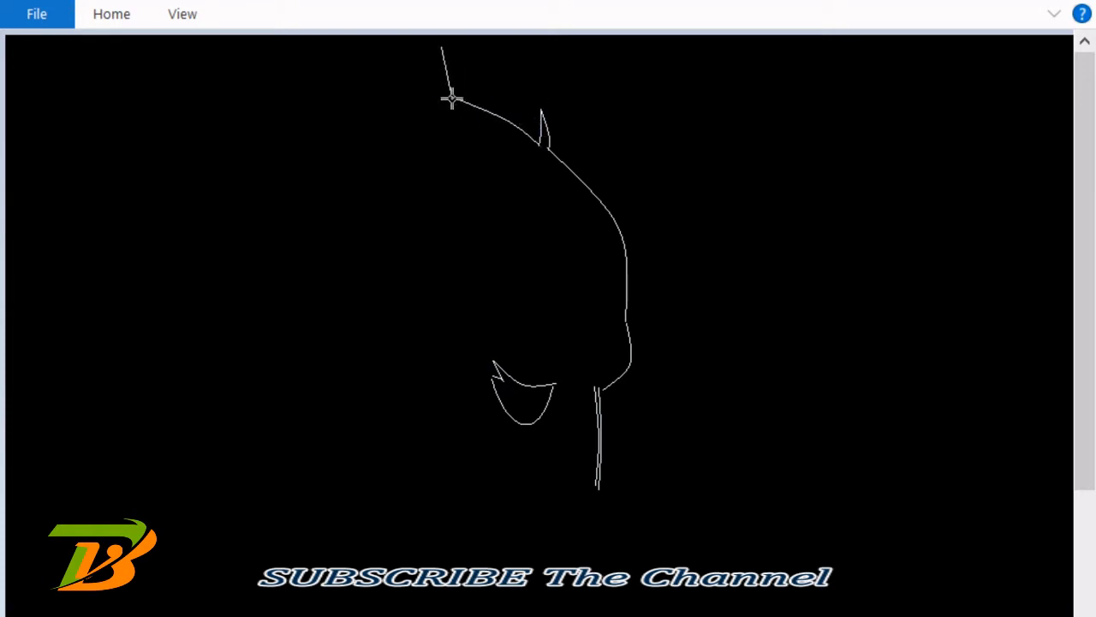
left_click(420, 52)
Step: Draw the inner edge parallel to the upper-left outline, bending it as it descends beneath the outer curve
left_click_drag(438, 52, 524, 201)
left_click(624, 168)
left_click_drag(500, 163, 494, 154)
left_click(636, 186)
Step: Draw a row of narrow pointed strands above the stem, inside the outline's lower end
left_click_drag(605, 386, 617, 366)
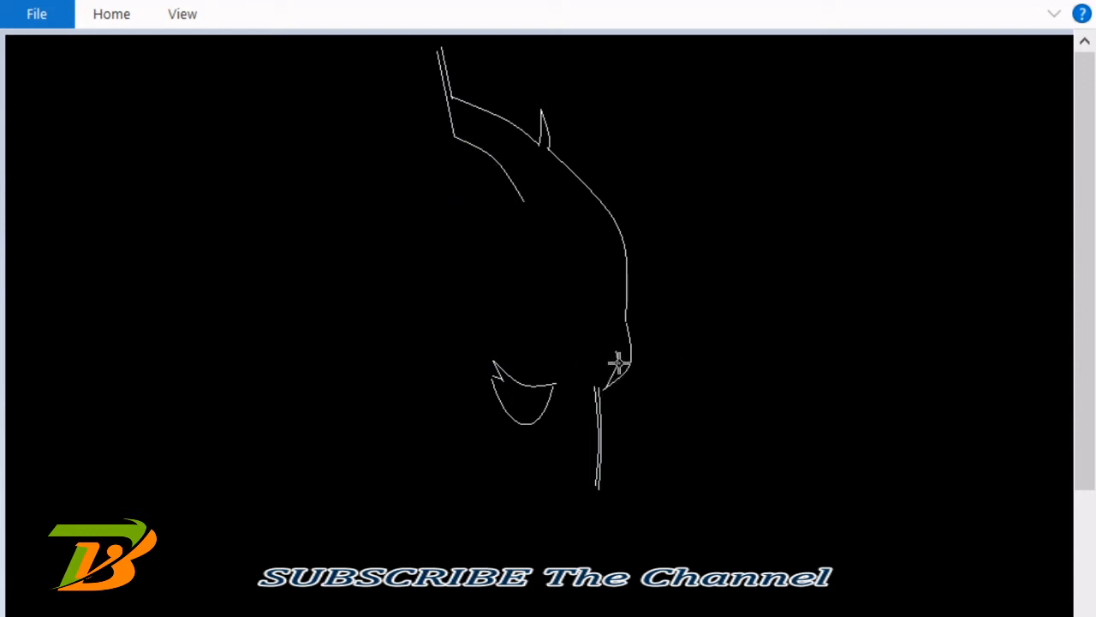
left_click(676, 379)
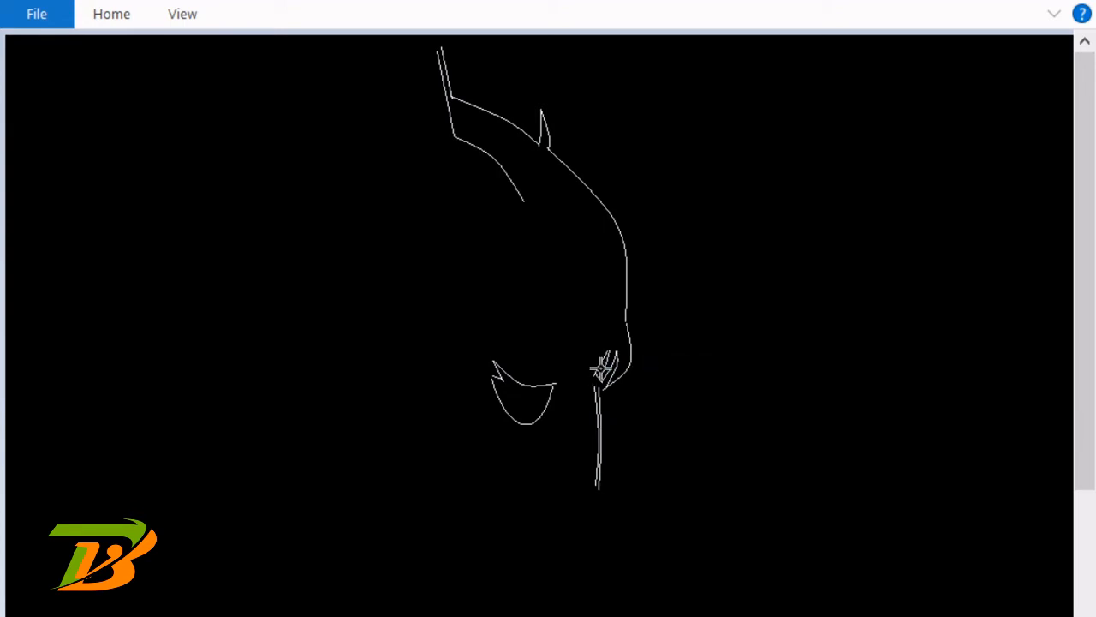
key("Escape")
left_click(588, 332)
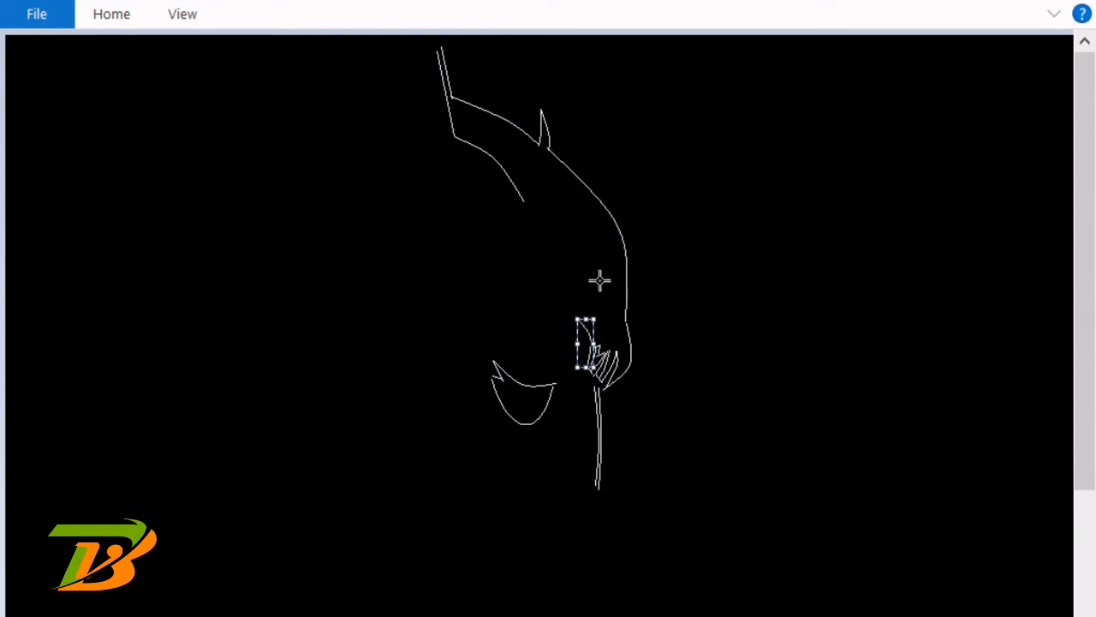
key("Delete")
left_click_drag(578, 323, 591, 357)
Step: Draw a curve rising left from the pointed strands and a short arc starting at its upper tip
mouse_move(536, 311)
left_mouse_down()
mouse_move(587, 355)
mouse_move(583, 363)
left_mouse_up()
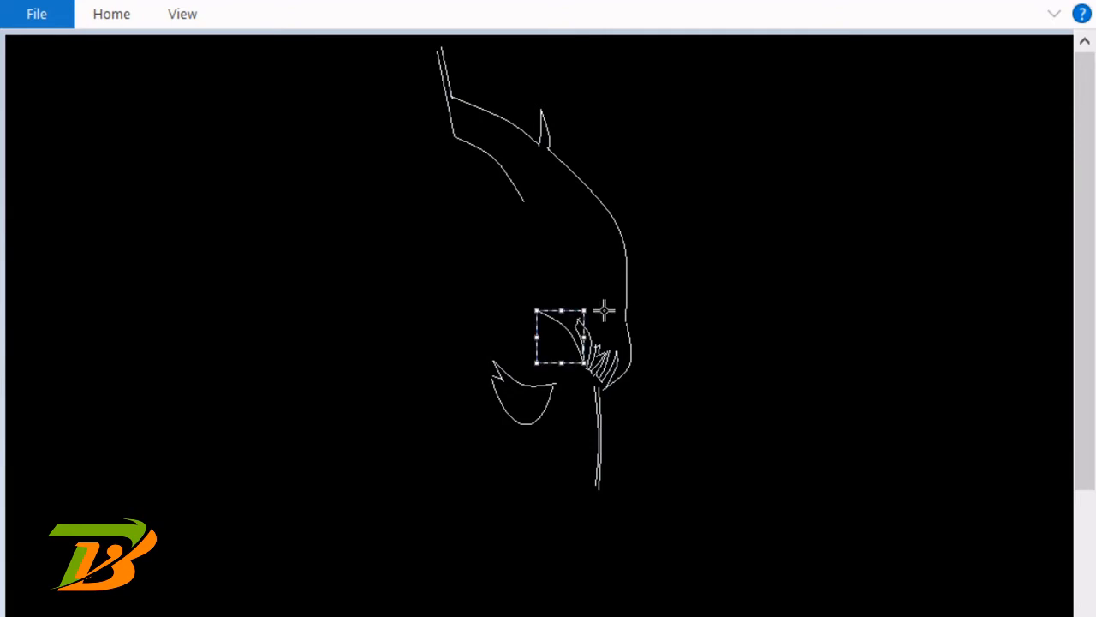
key("Delete")
left_click_drag(537, 310, 557, 306)
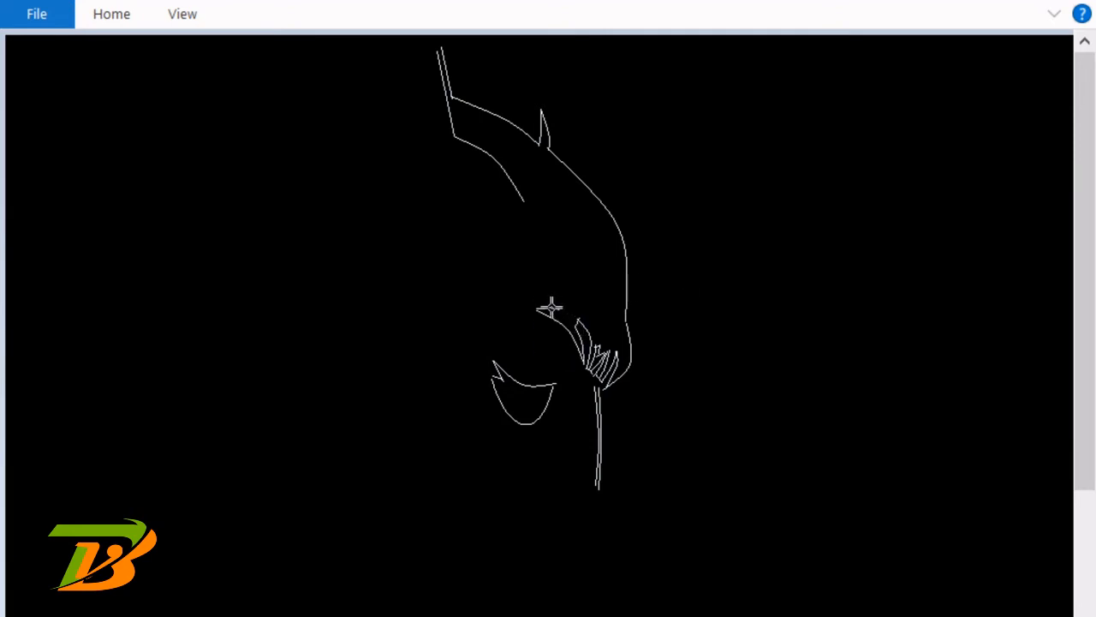
left_click(550, 305)
left_click(704, 298)
Step: Add short curves above the left tip of the strands to build a jagged edge of small points
left_click_drag(540, 294, 561, 310)
left_click(557, 297)
left_click(549, 269)
left_click(693, 301)
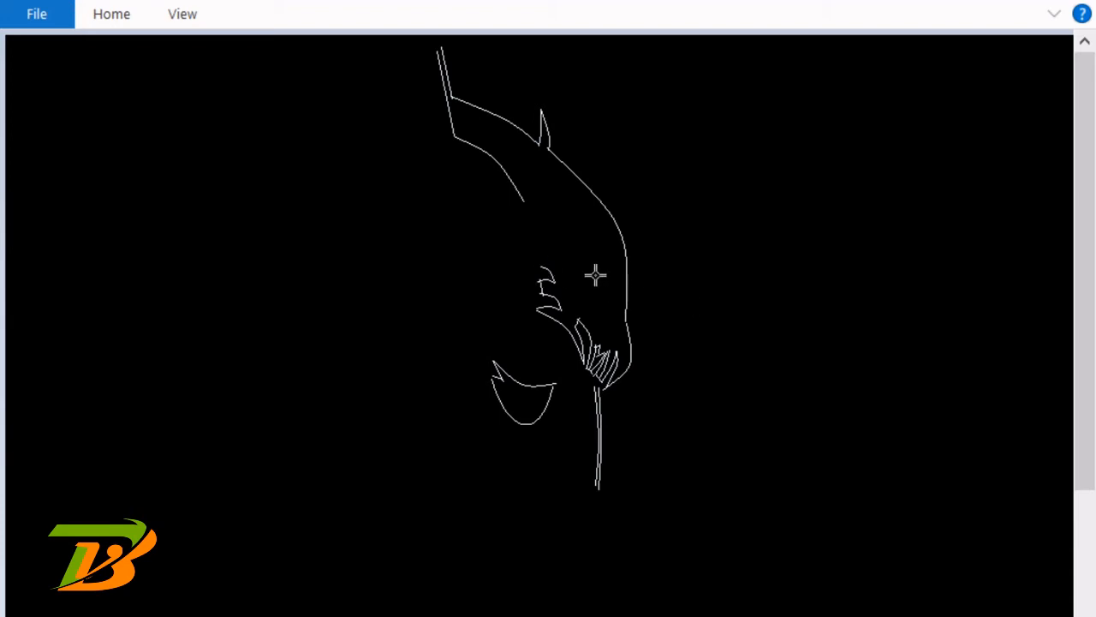
left_click_drag(541, 266, 575, 275)
left_click(557, 264)
left_click(579, 270)
Step: Join the upper inner edge to the top of the jagged points with an outward-bowed curve
left_click_drag(523, 202, 573, 276)
mouse_move(552, 234)
left_mouse_down()
mouse_move(568, 213)
mouse_move(556, 198)
mouse_move(570, 217)
left_mouse_up()
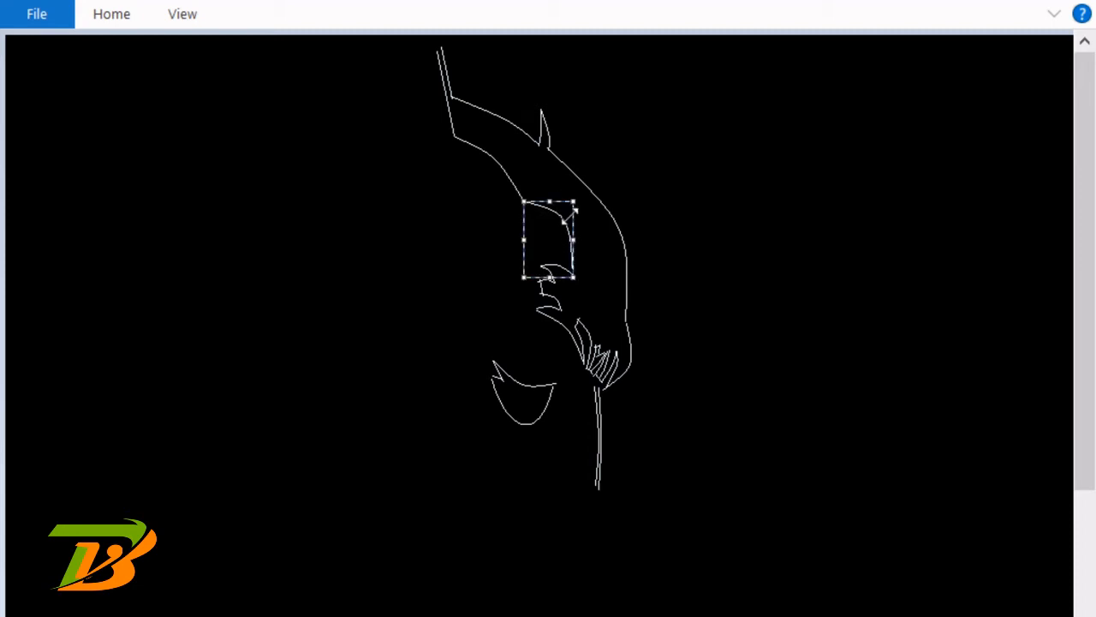
left_click(690, 274)
Step: Draw a slim upright spike and a smaller left-pointing spike beneath the crescent with short curves
left_click_drag(556, 476, 548, 511)
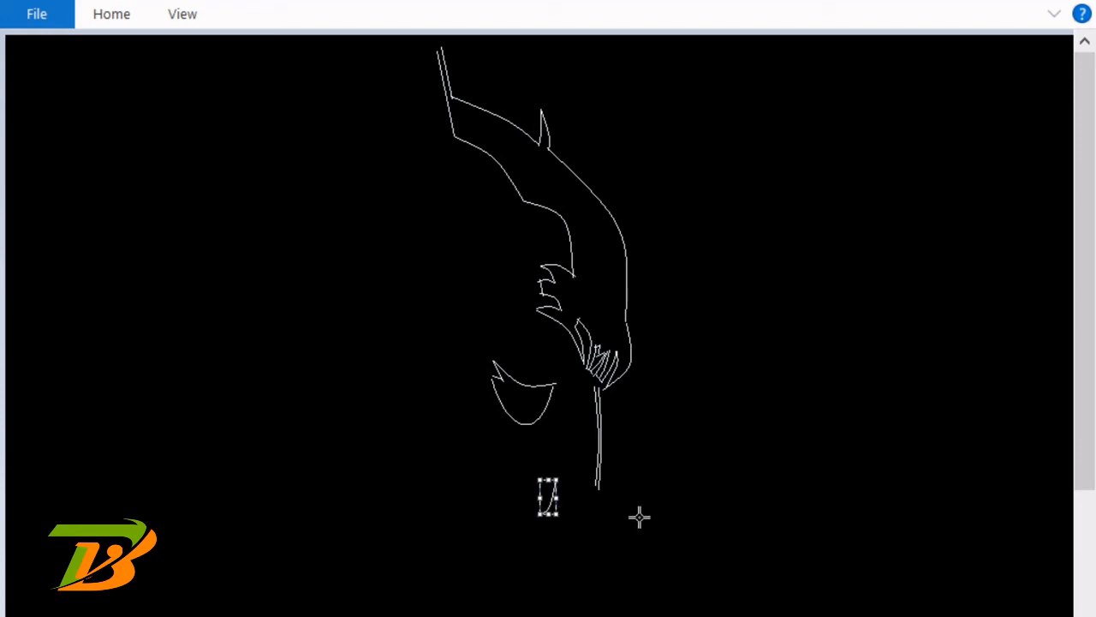
mouse_move(639, 516)
left_mouse_down()
mouse_move(553, 482)
mouse_move(537, 507)
mouse_move(540, 494)
left_mouse_up()
left_click(615, 502)
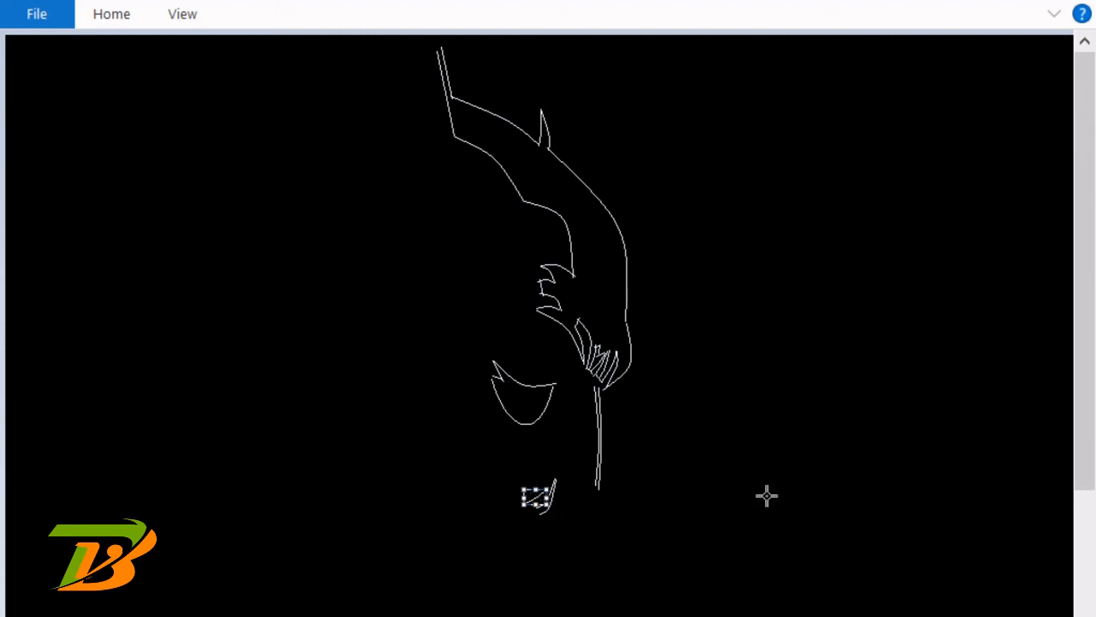
left_click(645, 487)
mouse_move(545, 488)
left_mouse_down()
mouse_move(540, 510)
mouse_move(540, 501)
left_mouse_up()
left_click(700, 516)
left_click(666, 514)
Step: Extend the lower shape down and left from the spikes with curves ending in long, pointed tips
mouse_move(538, 513)
left_mouse_down()
mouse_move(510, 604)
mouse_move(487, 599)
mouse_move(520, 588)
mouse_move(501, 549)
mouse_move(571, 588)
mouse_move(489, 597)
mouse_move(514, 566)
mouse_move(506, 580)
left_mouse_up()
left_click(582, 548)
left_click(514, 589)
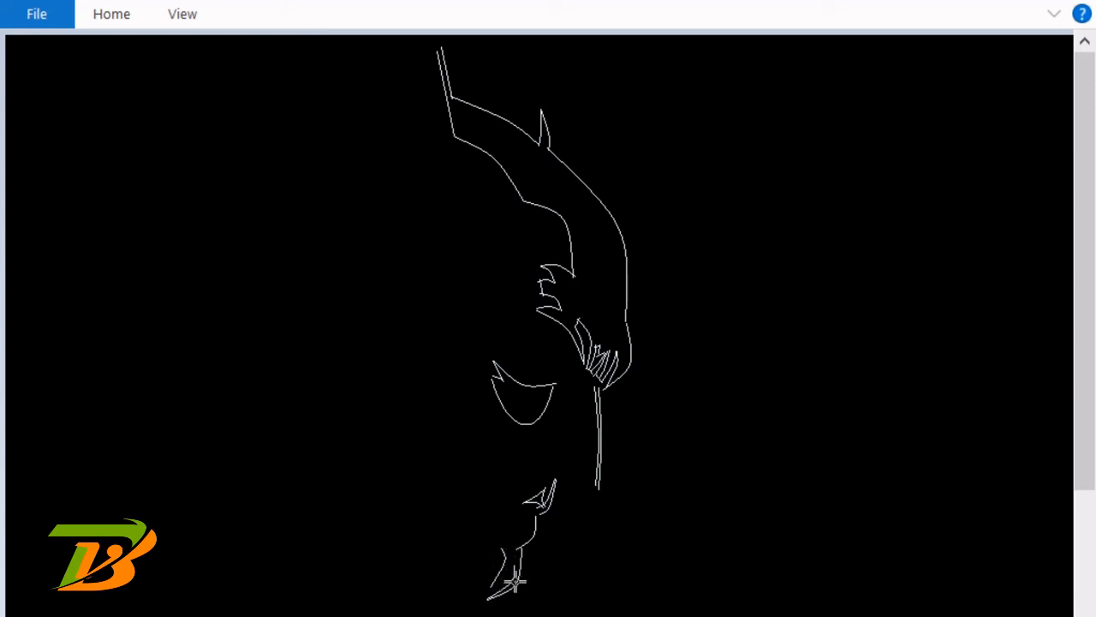
left_click(515, 581)
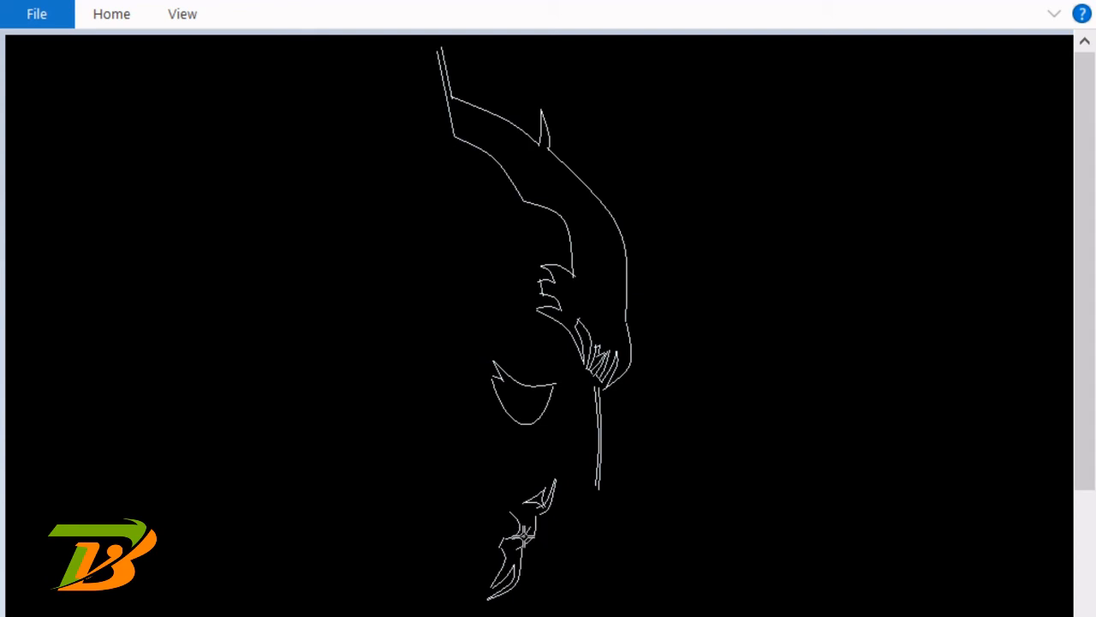
Step: Pencil a small jagged line across the open top of the lower shape, just beneath the spikes
left_click(116, 26)
left_click(277, 94)
left_click(514, 524)
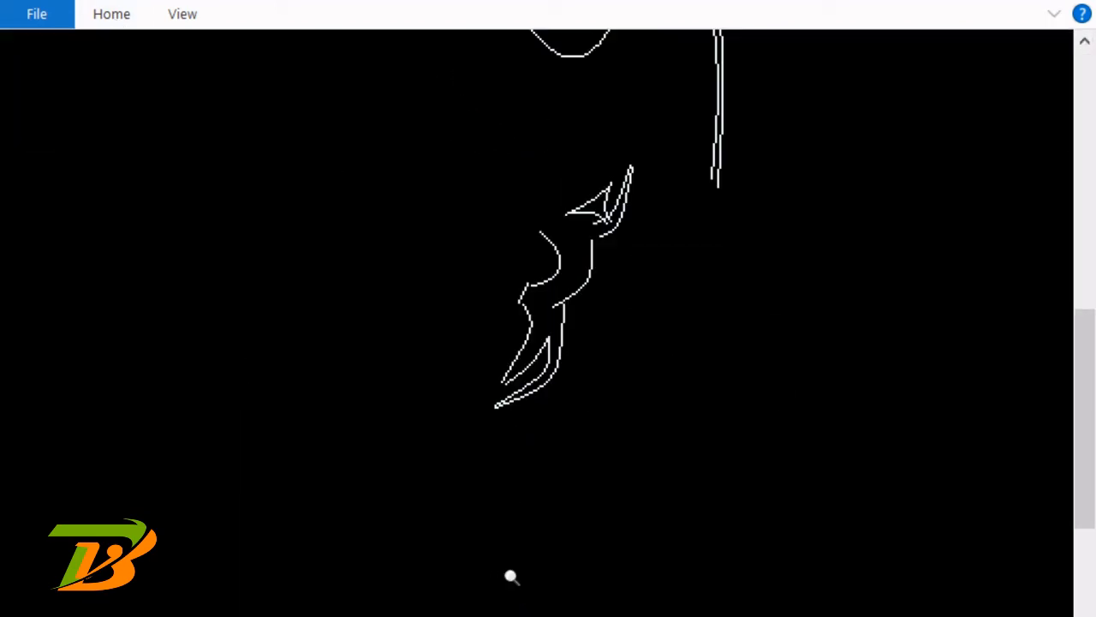
left_click(110, 16)
left_click(220, 54)
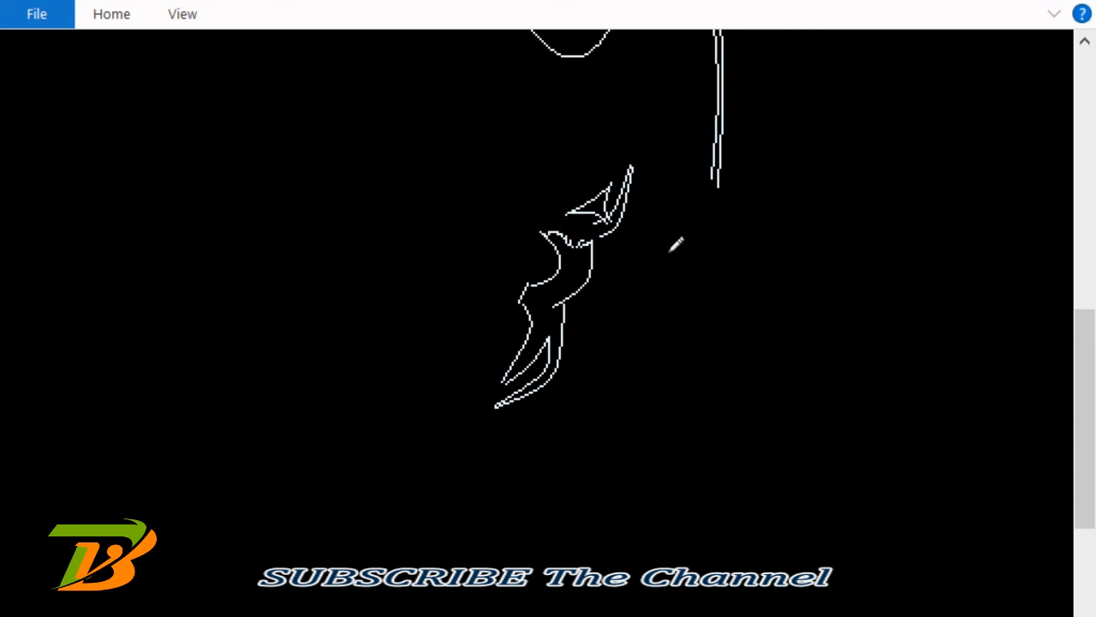
Step: With the Curve shape, close the gap at the upright spike's base and try to close the stem's lower end
scroll(798, 319, "up", 3)
left_click(113, 17)
left_click(400, 92)
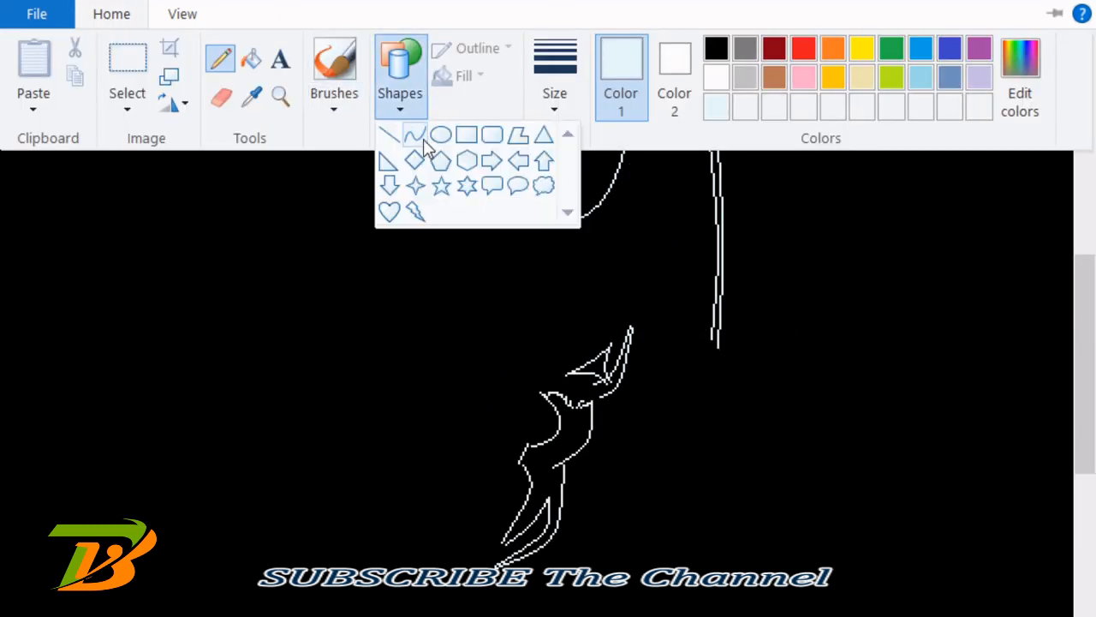
left_click(418, 139)
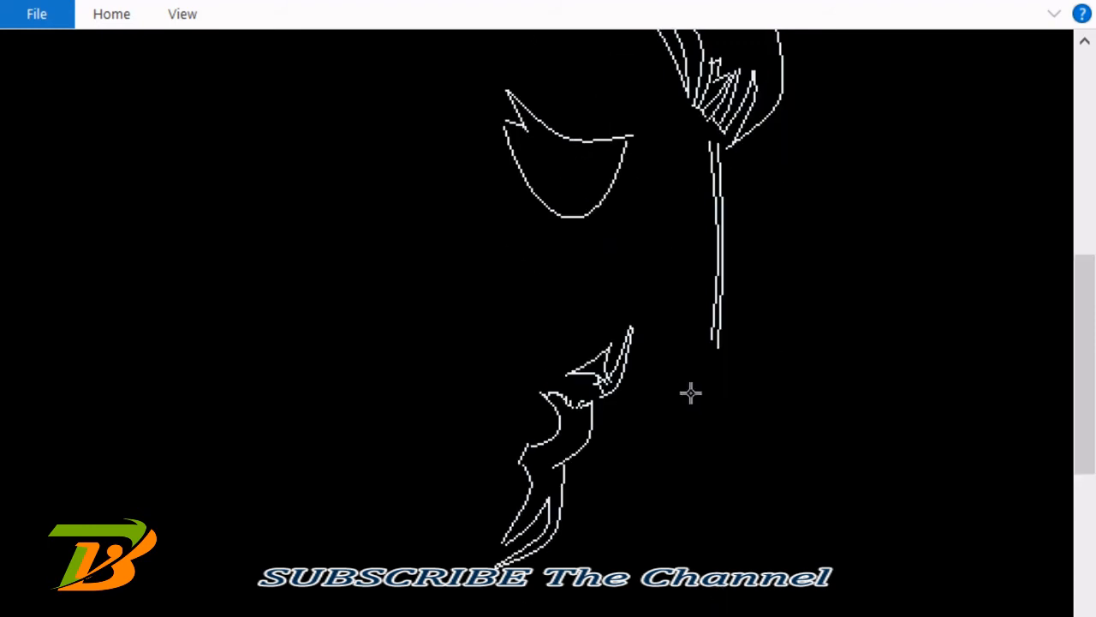
left_click_drag(712, 340, 720, 347)
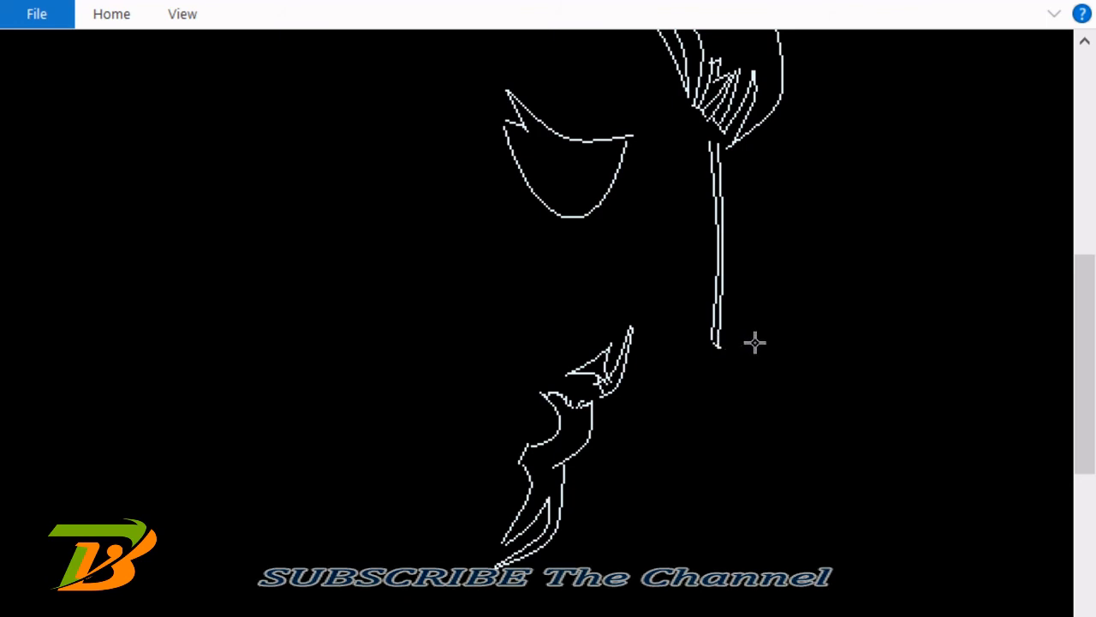
Step: Set Color 2 to black and erase the stray pixels around the two small spikes above the lower shape
left_click(103, 15)
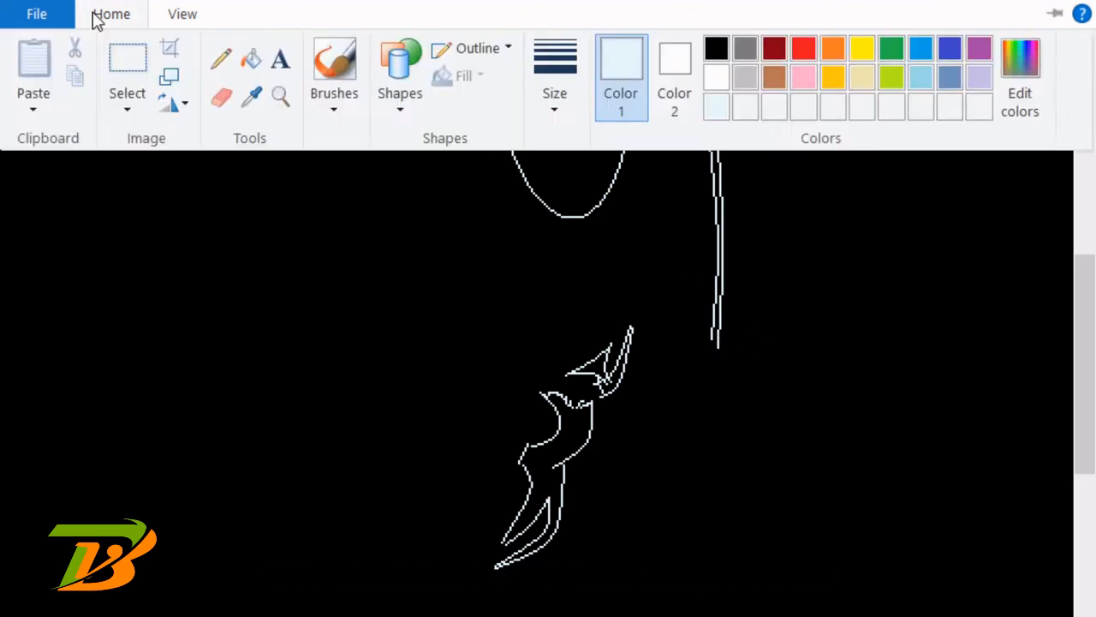
left_click(263, 96)
left_click(103, 19)
left_click(280, 100)
left_click(648, 327)
left_click(413, 345)
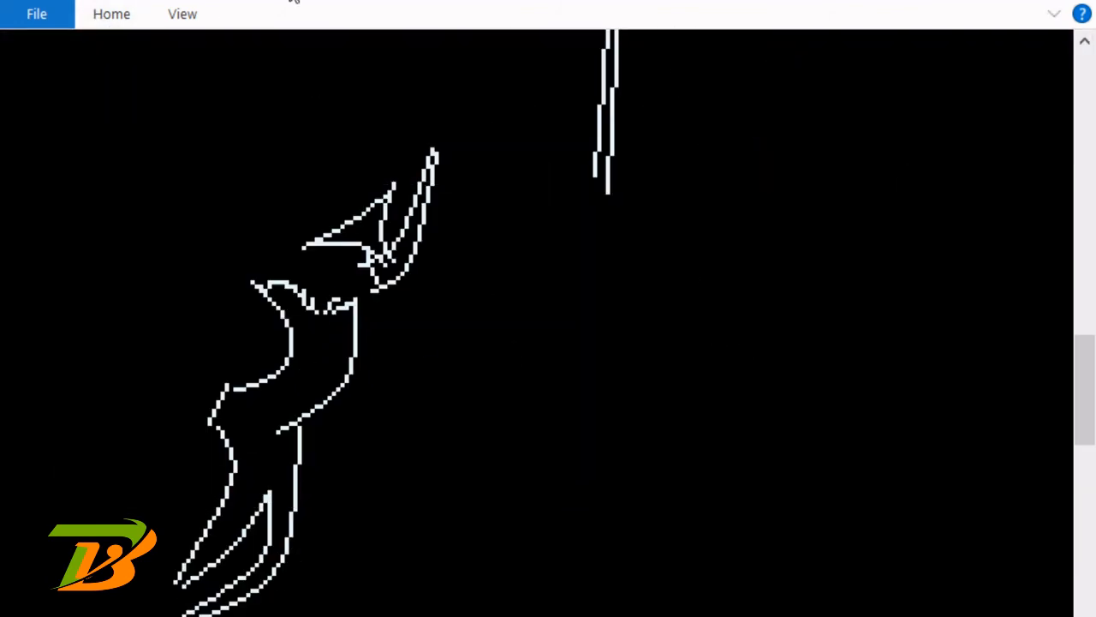
left_click(118, 17)
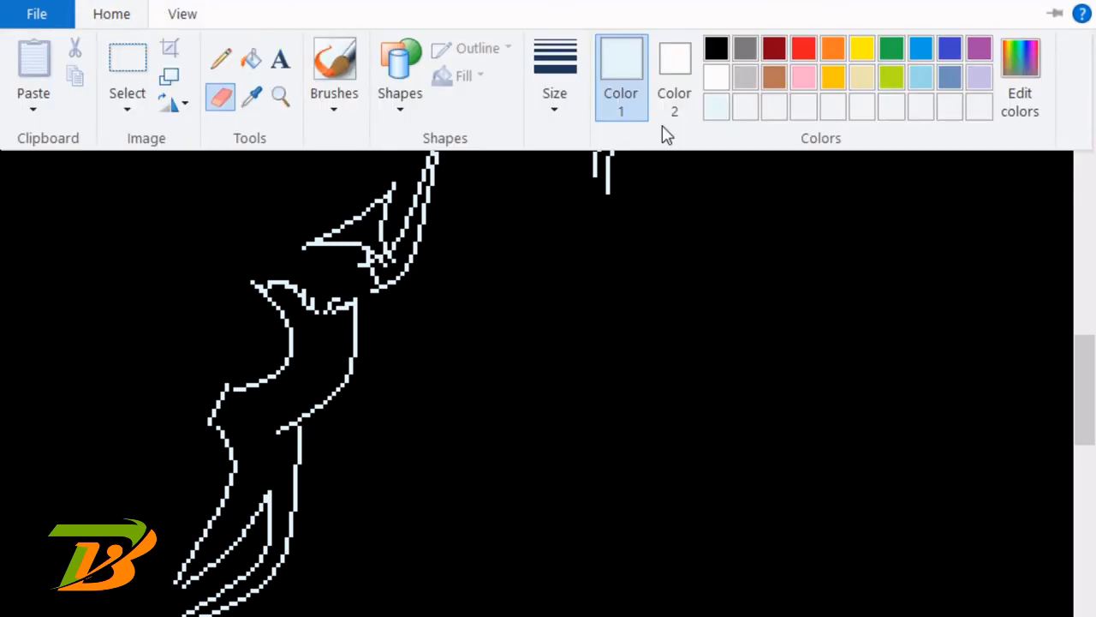
left_click(689, 57)
left_click(118, 19)
left_click(718, 49)
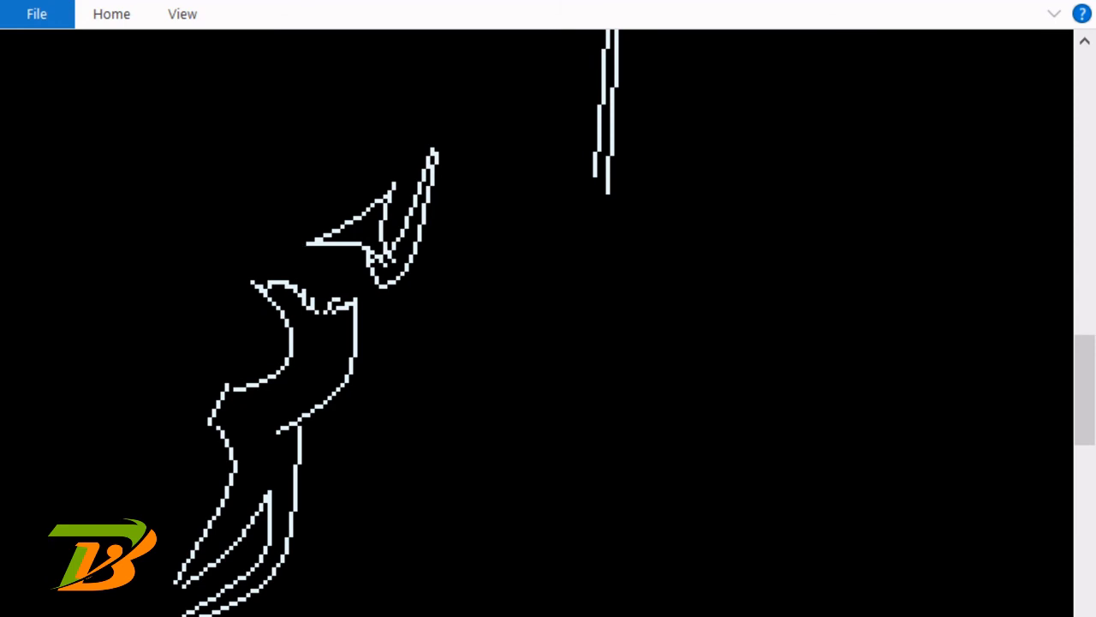
Step: Close the open top end of the tall narrow strip with a short pale blue curve using the Curve shape
scroll(537, 322, "up", 5)
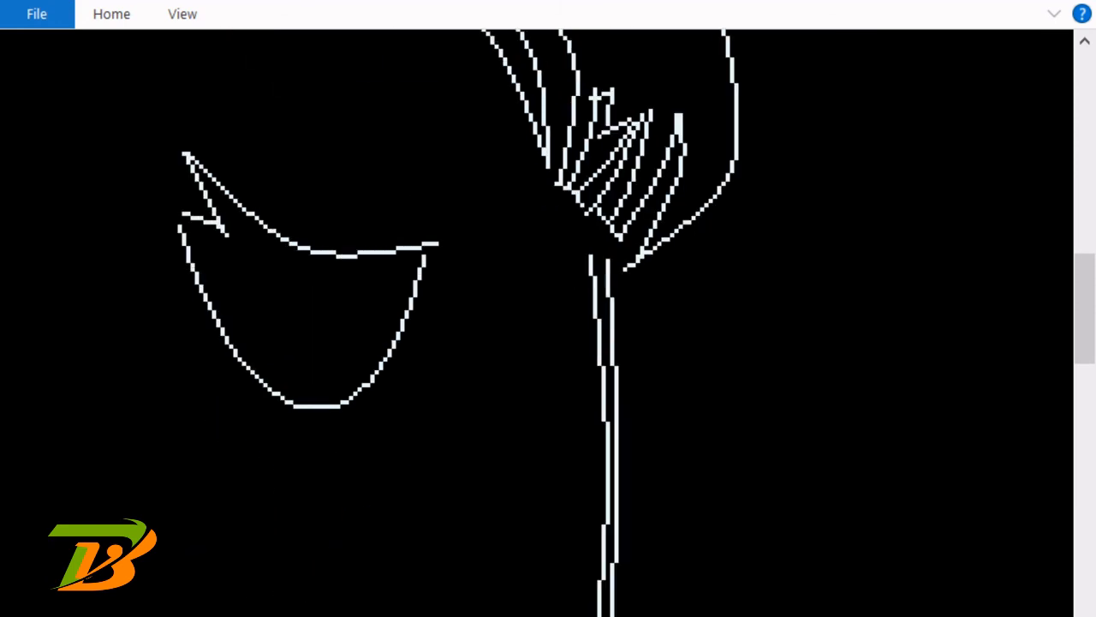
scroll(537, 323, "up", 5)
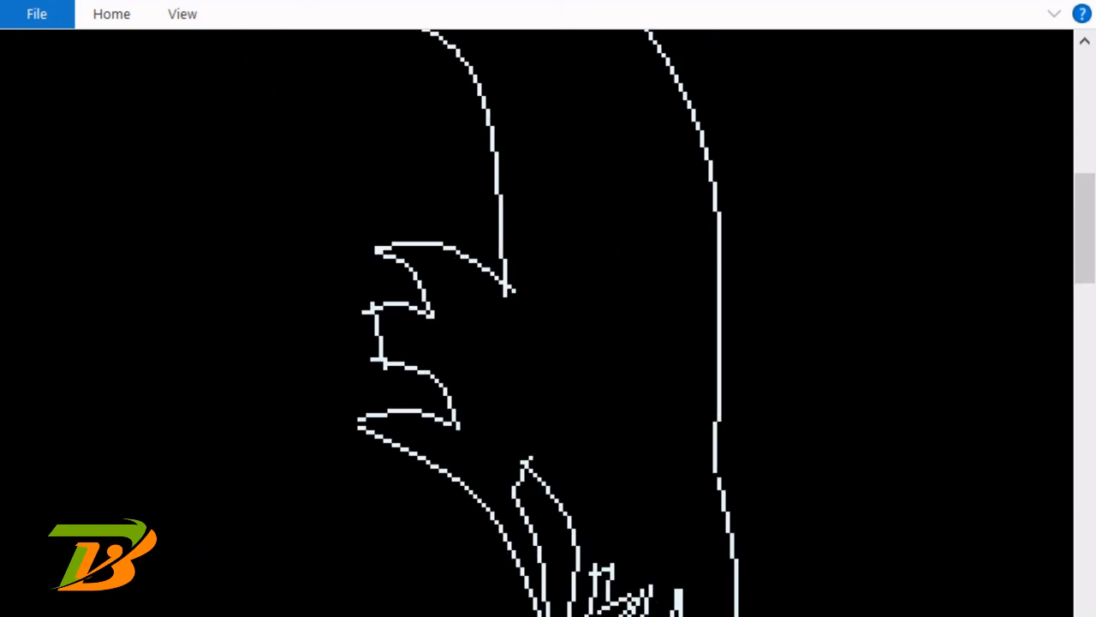
scroll(537, 323, "up", 5)
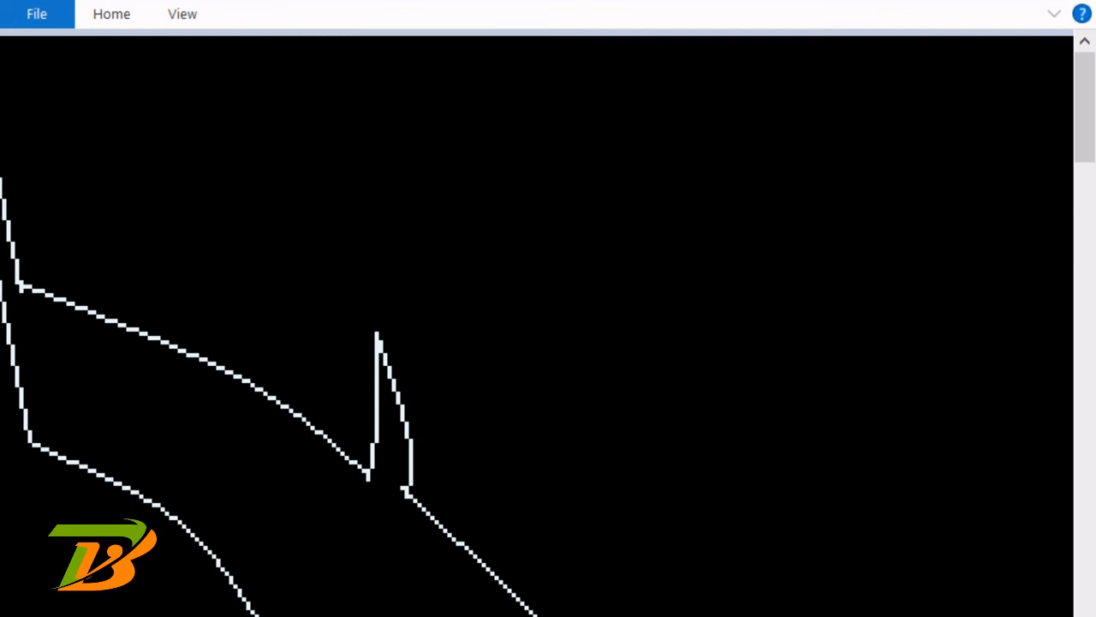
scroll(537, 323, "left", 5)
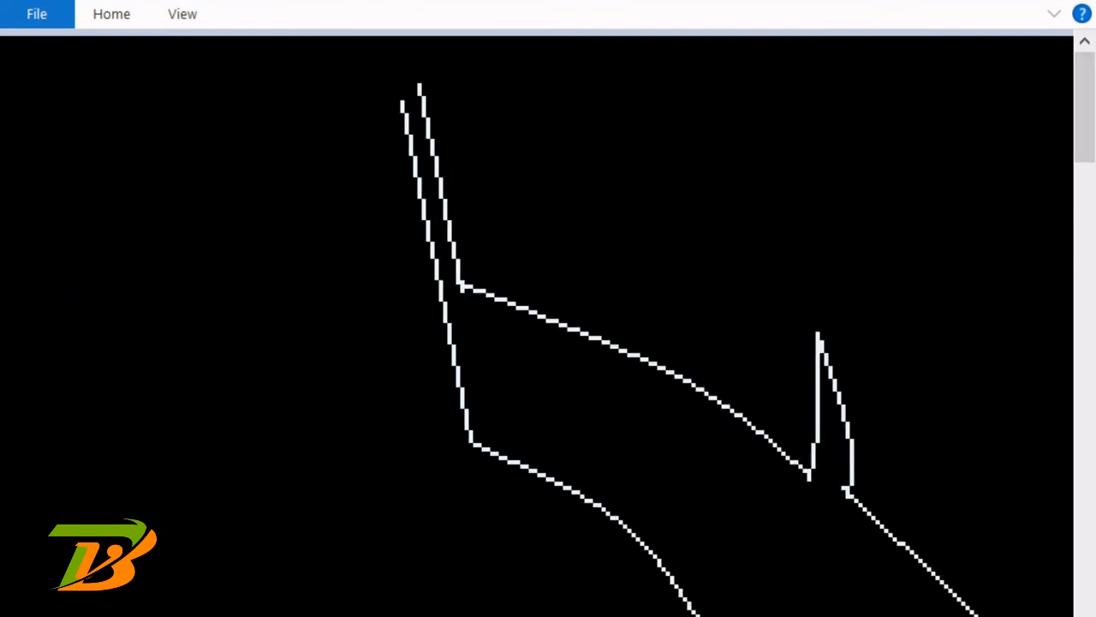
left_click(99, 24)
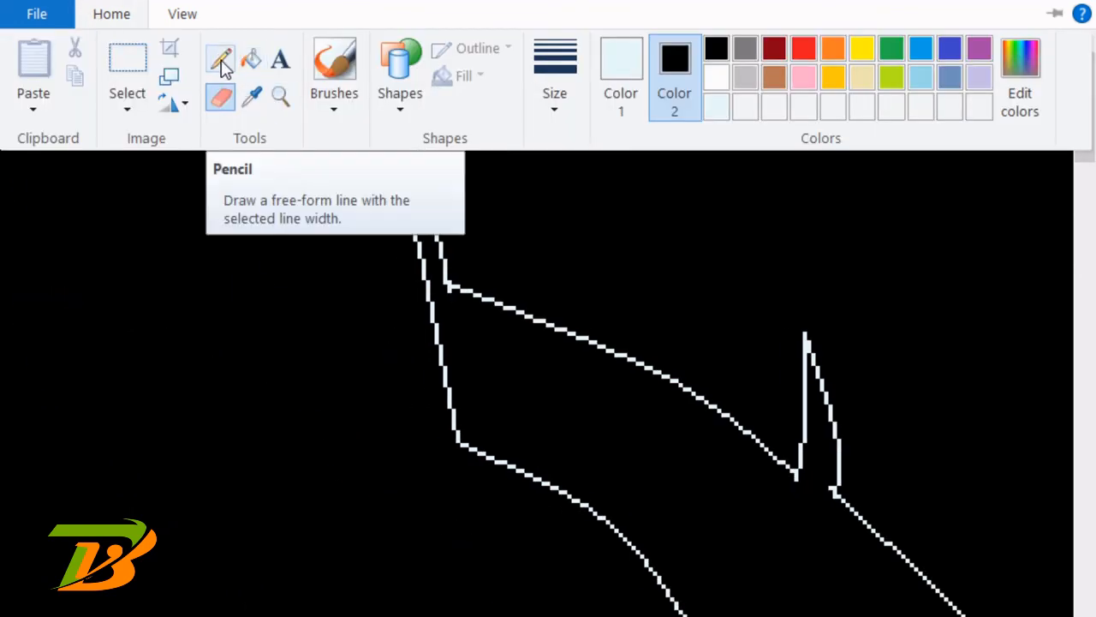
left_click(620, 71)
left_click(107, 16)
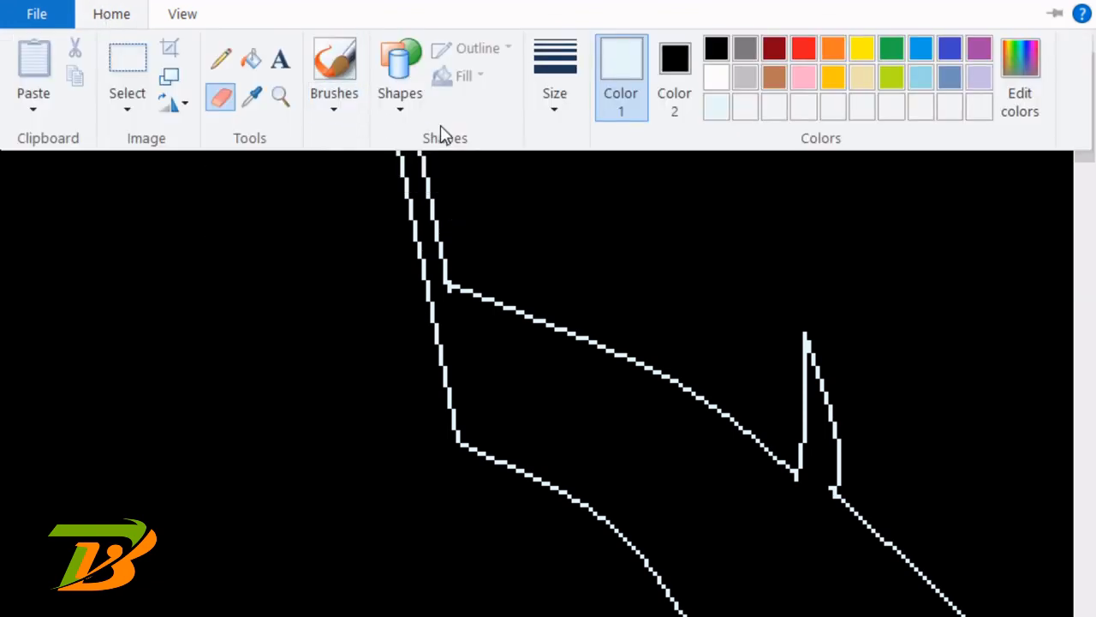
left_click(400, 78)
left_click(394, 135)
left_click_drag(389, 100, 406, 86)
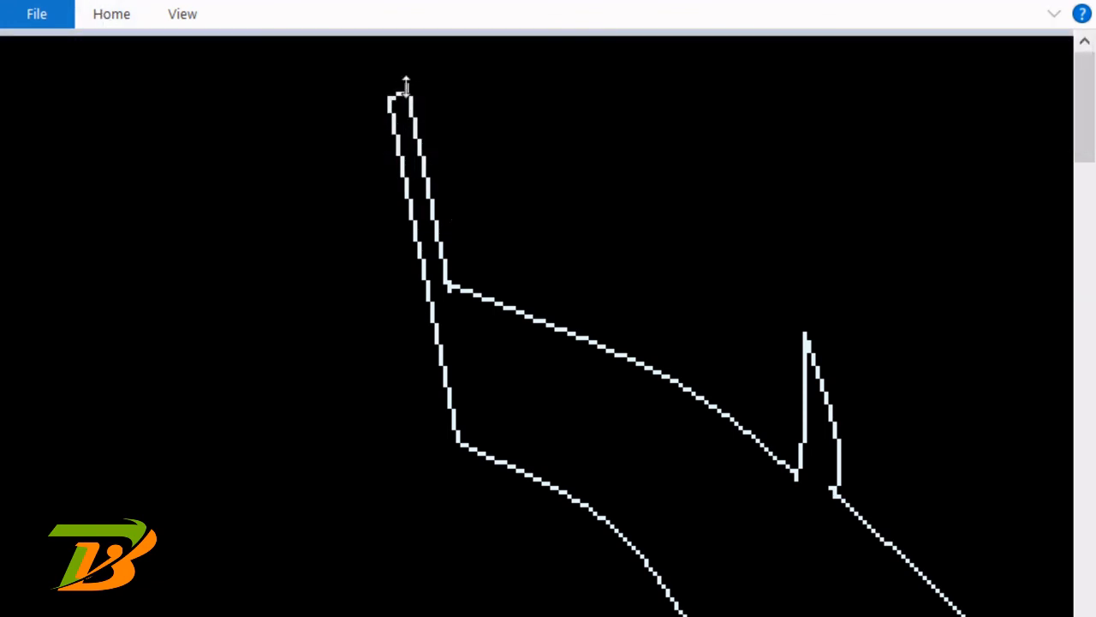
Step: Erase the overshooting line ends at the jagged points on the inner edge of the large upper shape
scroll(782, 348, "down", 5)
scroll(548, 343, "right", 5, "shift")
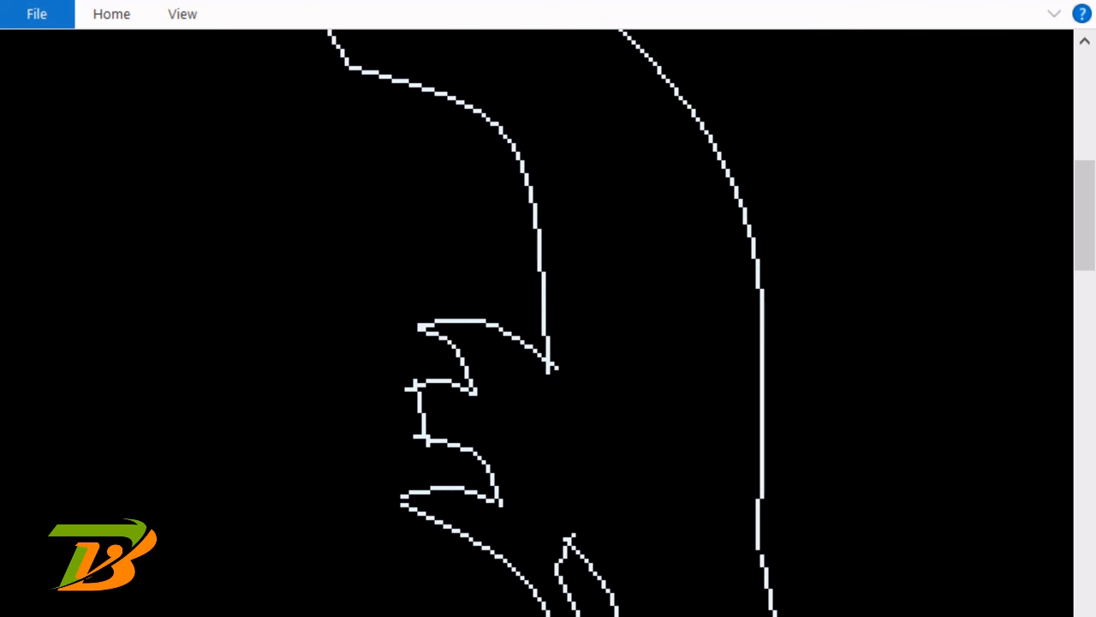
left_click(117, 24)
left_click(221, 97)
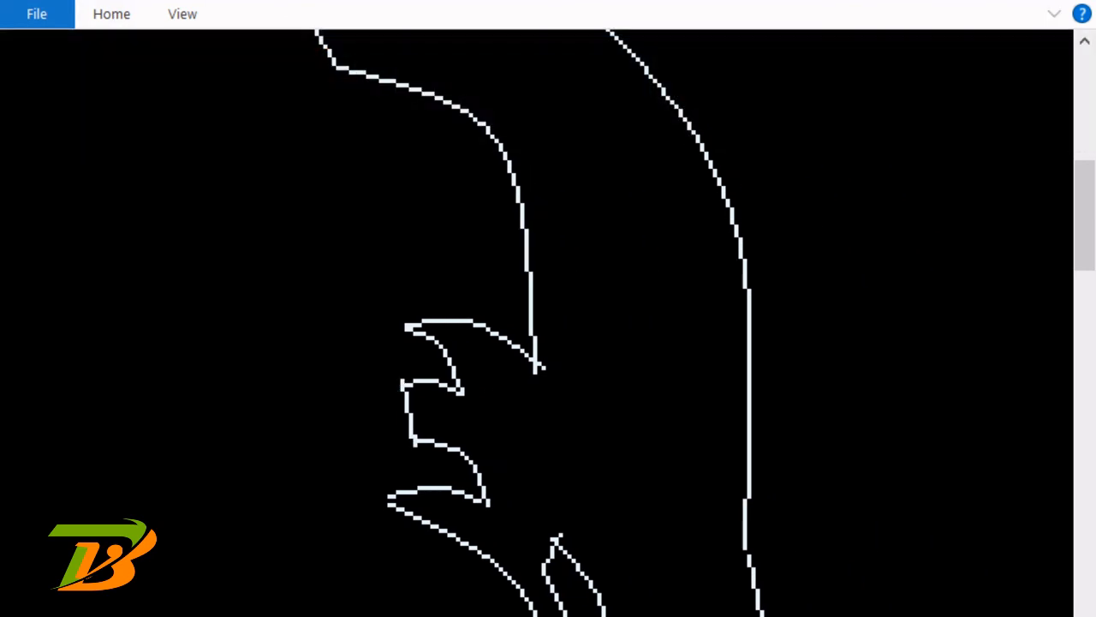
Step: Pencil short strokes to close the upper and lower ends of the narrow vertical stem
left_click(117, 17)
left_click(219, 63)
scroll(599, 394, "down", 3)
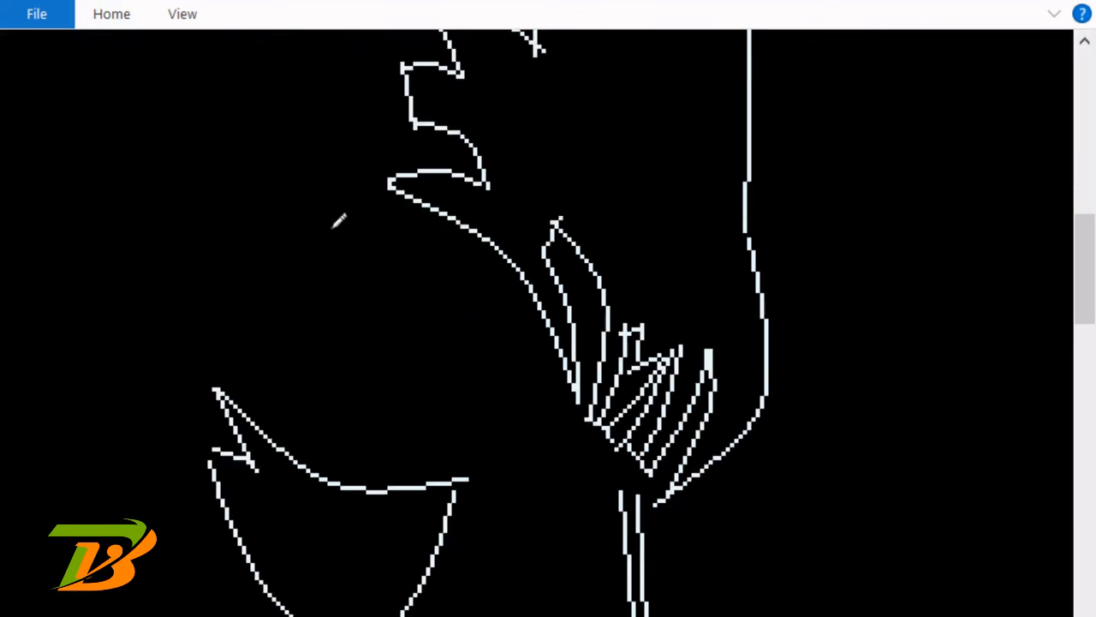
left_click_drag(620, 495, 639, 494)
scroll(655, 546, "down", 3)
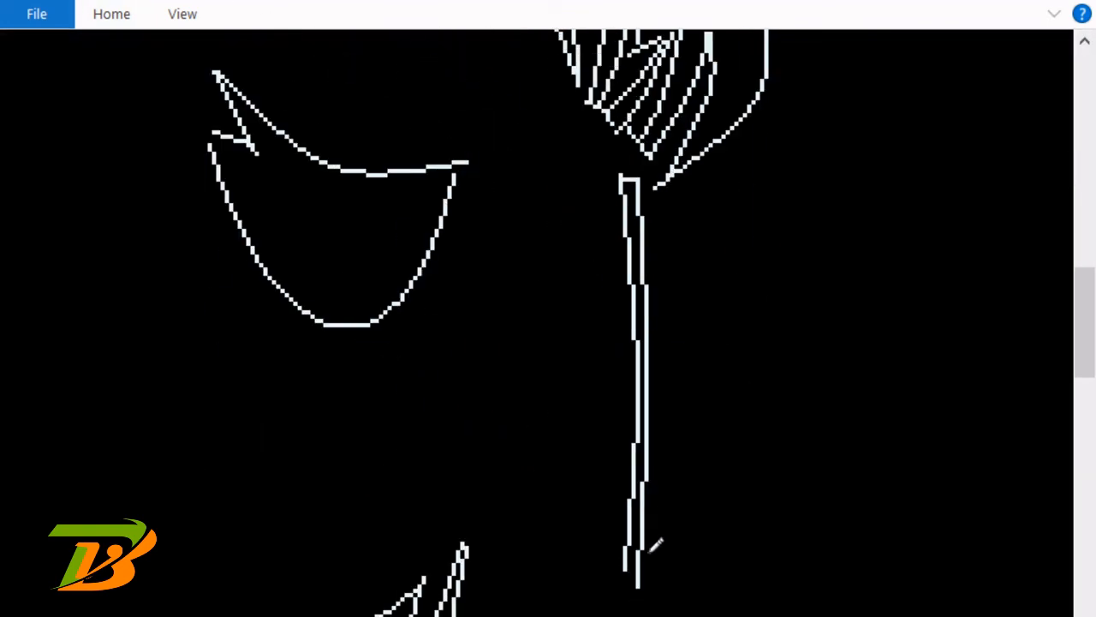
scroll(641, 572, "down", 3)
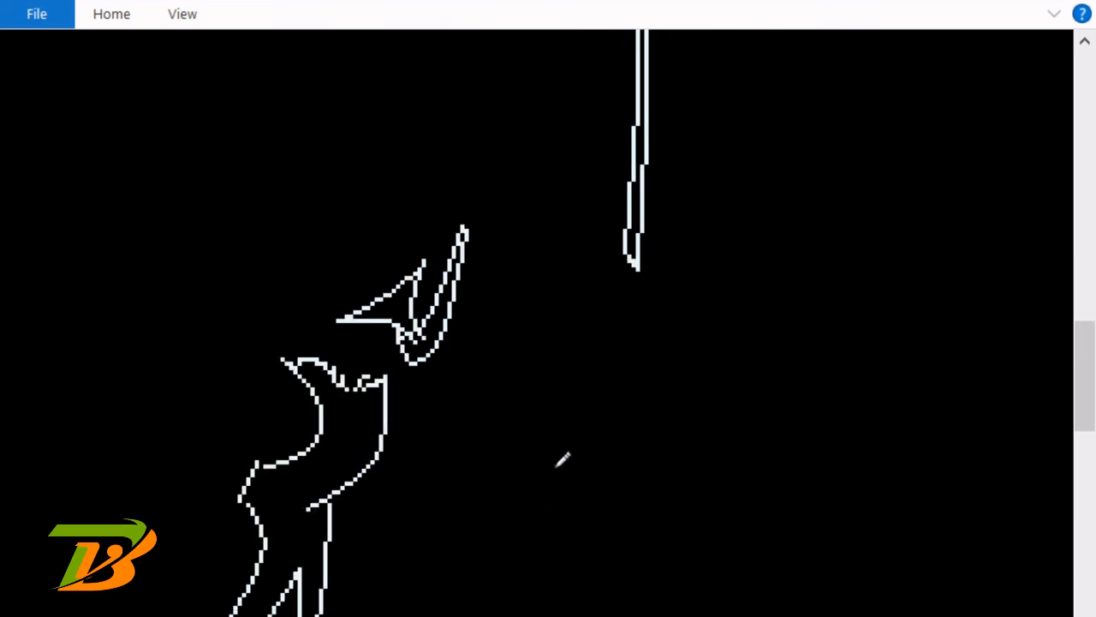
scroll(411, 465, "down", 3)
scroll(412, 466, "up", 2)
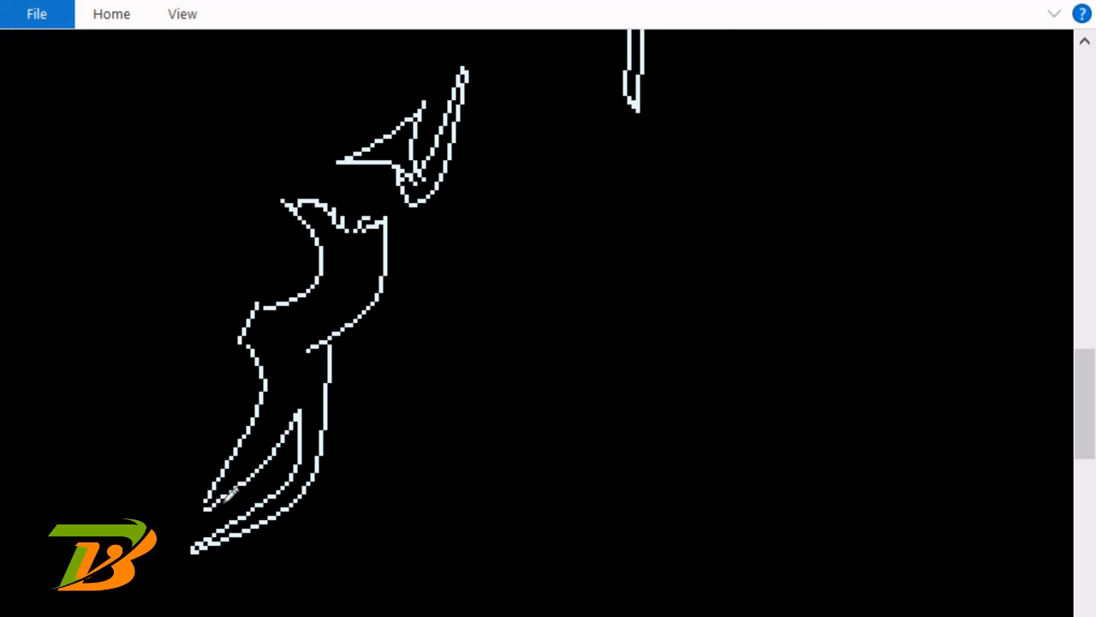
Step: Fill the large upper head shape and the crescent-topped eye shape with pale blue
scroll(209, 495, "up", 7)
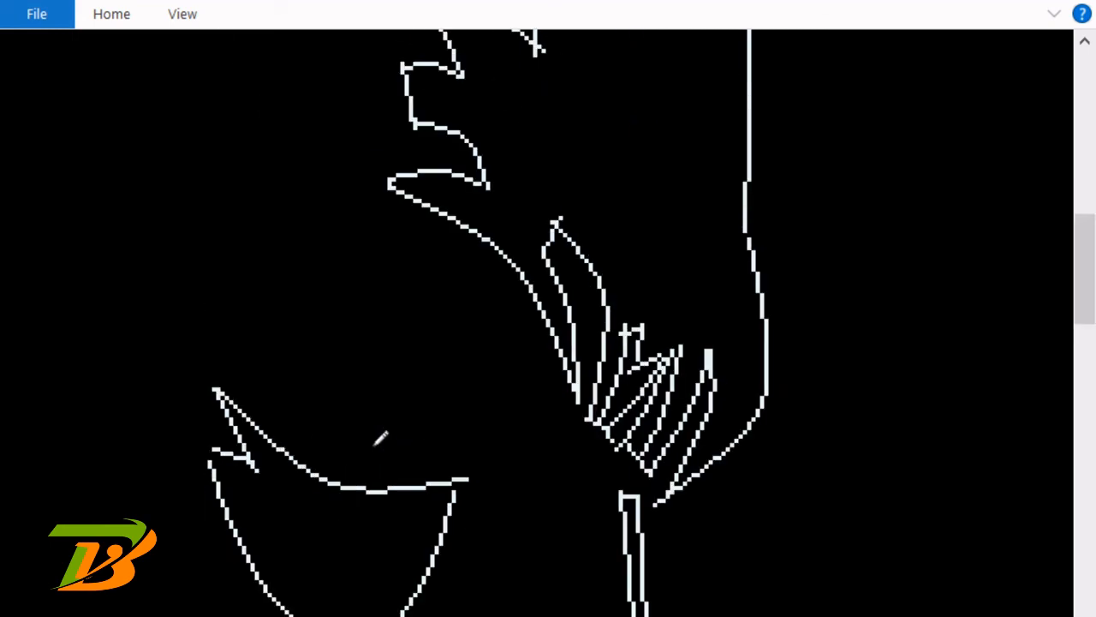
left_click(109, 17)
right_click(401, 223)
right_click(401, 247)
right_click(230, 257)
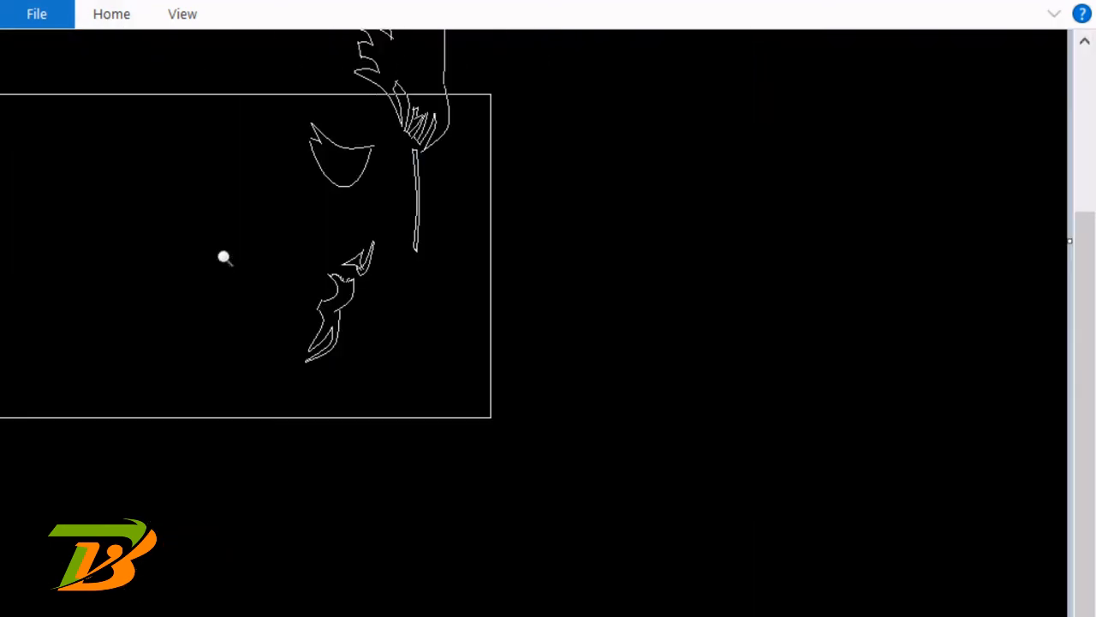
scroll(232, 256, "up", 2)
left_click(1083, 430)
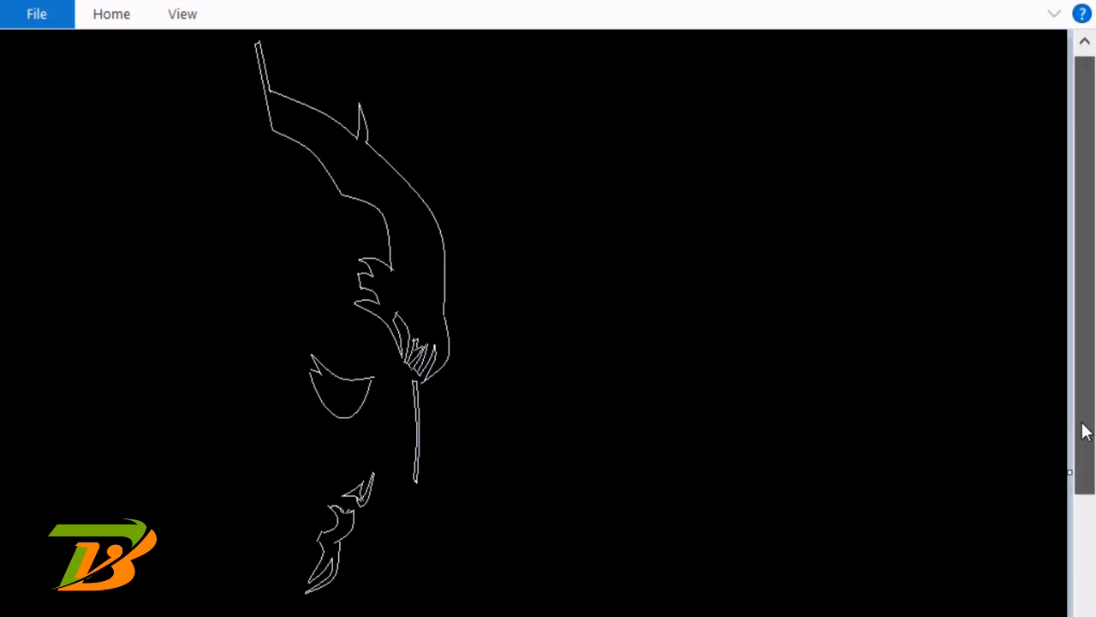
left_click_drag(1082, 423, 1083, 429)
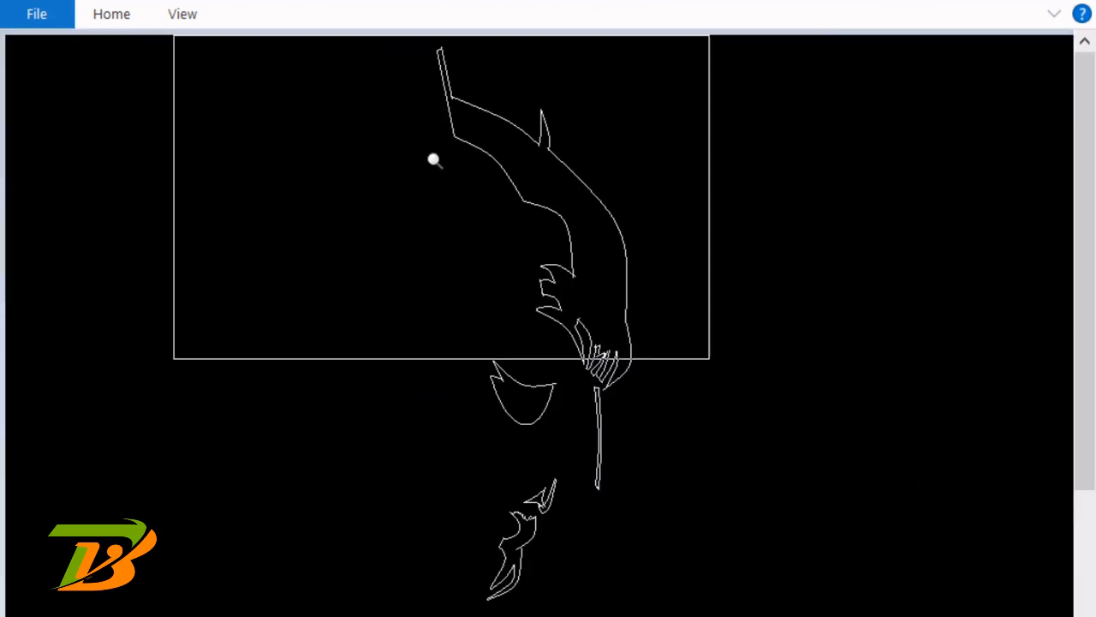
left_click(127, 19)
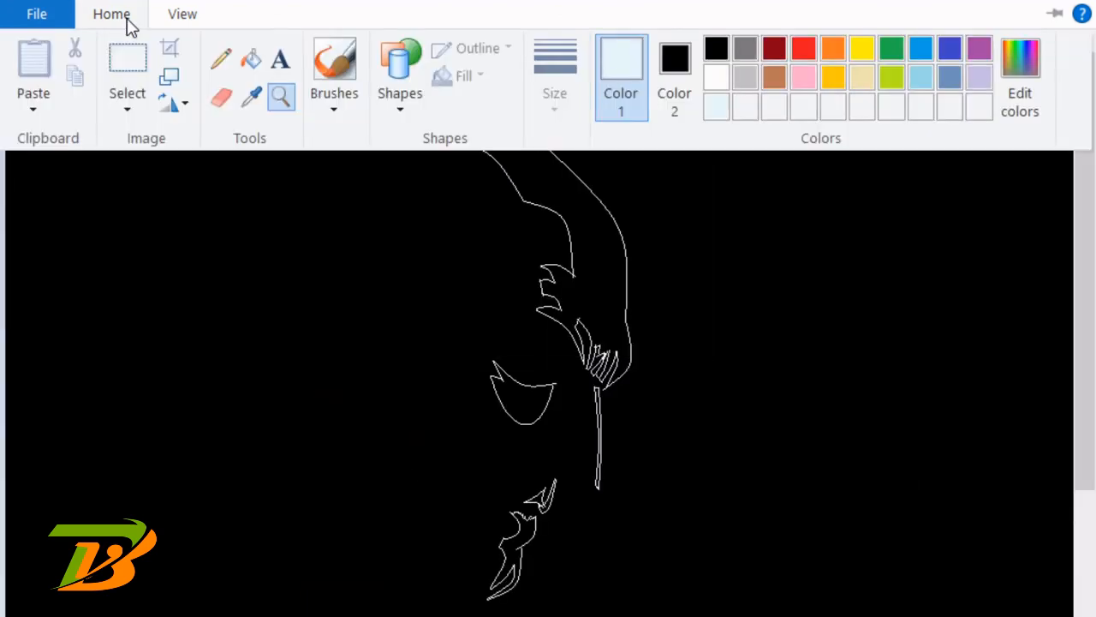
left_click(251, 66)
left_click(571, 181)
left_click(548, 395)
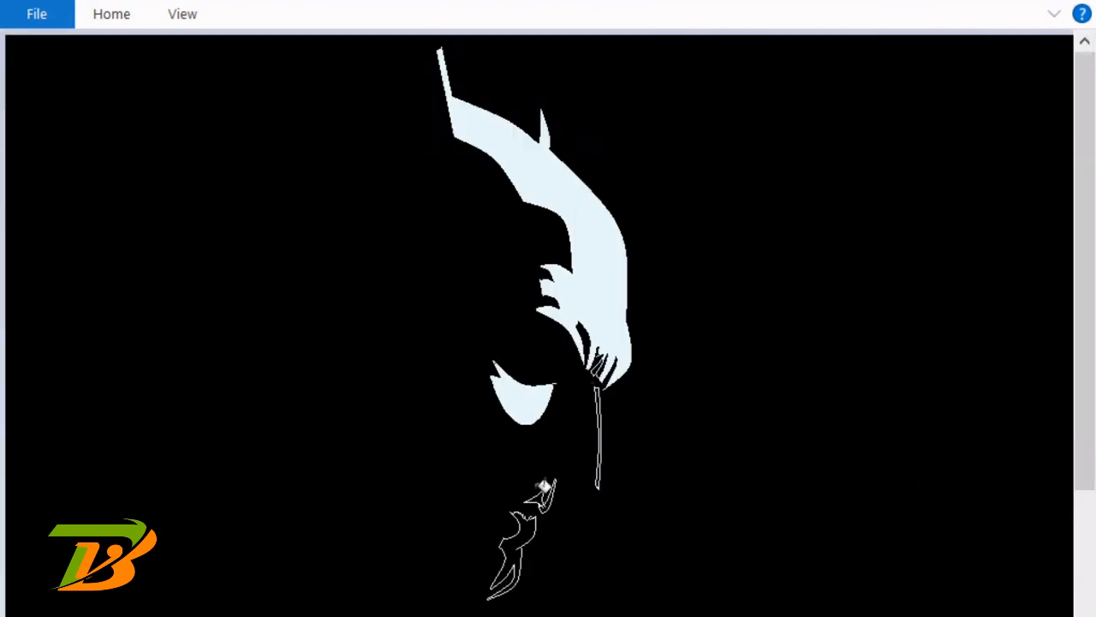
Step: Fill the vertical stem, the lower pointed shape and the small spikes above it with pale blue
left_click(600, 458)
left_click(535, 518)
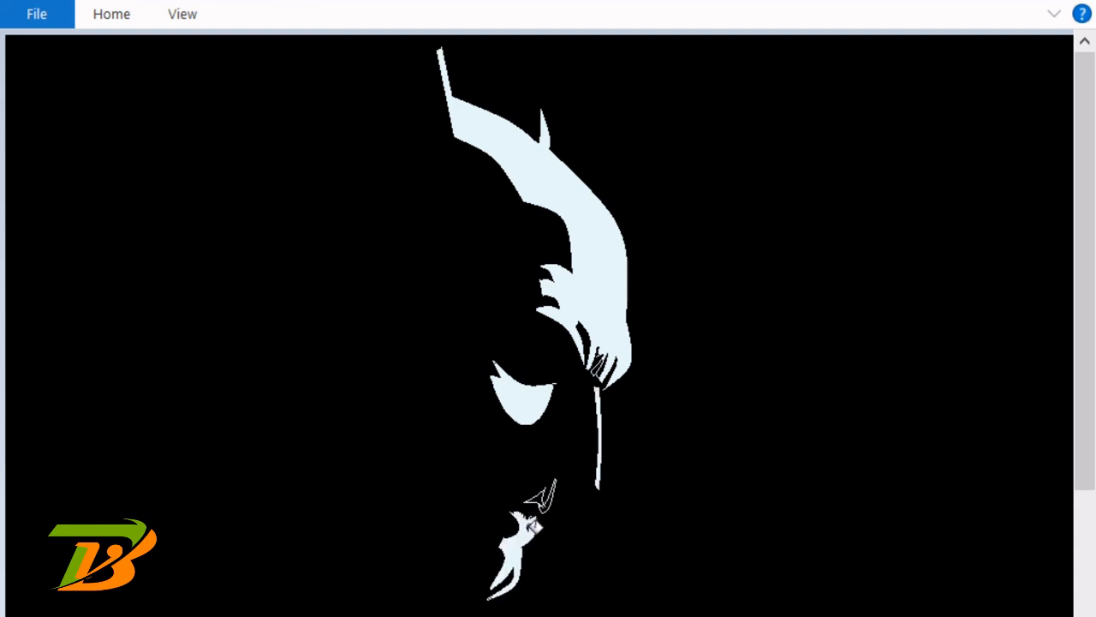
left_click(546, 497)
left_click(552, 493)
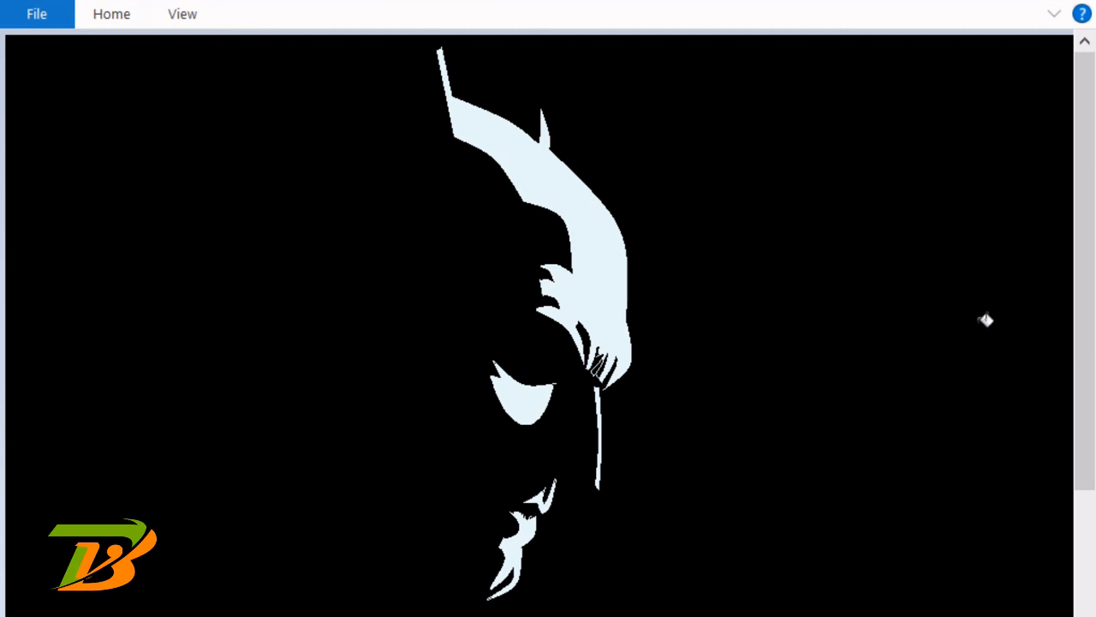
left_click_drag(1091, 392, 1094, 428)
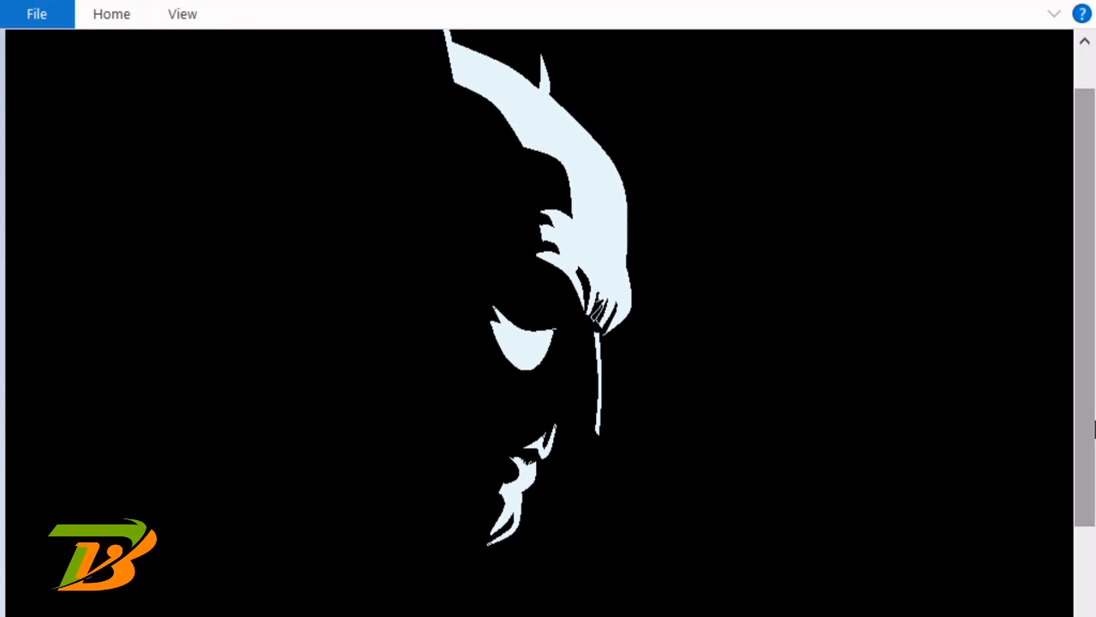